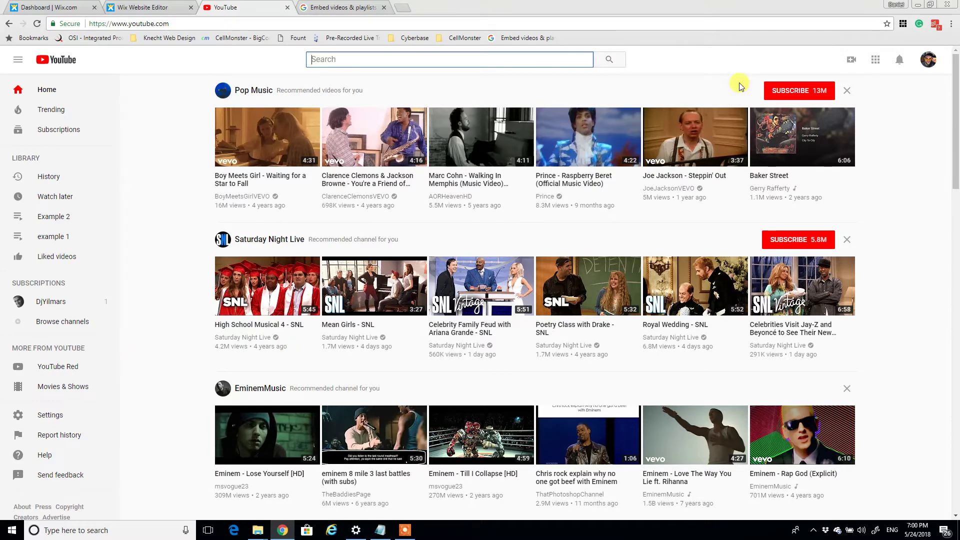
Create a new playlist named 'example 3' from the channel's Playlists section
{"action": "left_click", "coordinate": [931, 64]}
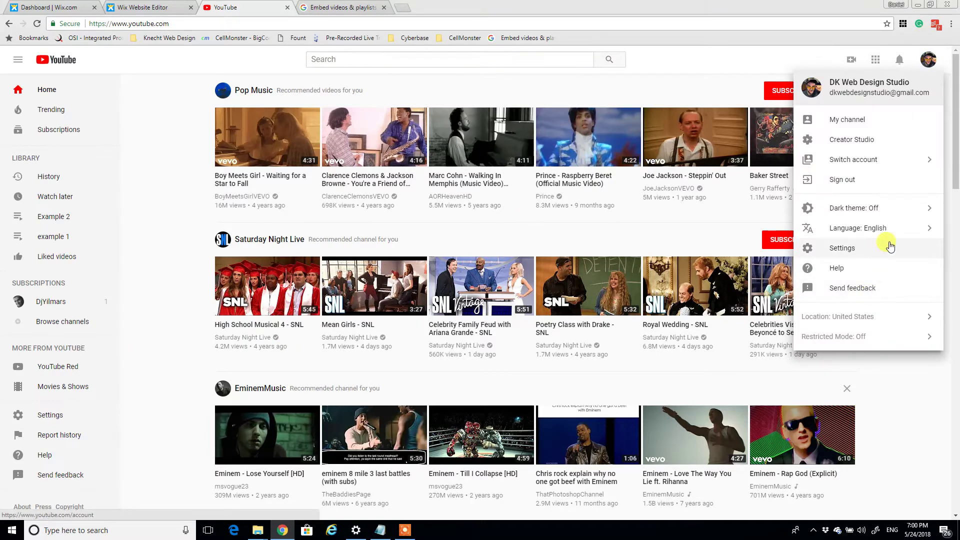
{"action": "left_click", "coordinate": [842, 121]}
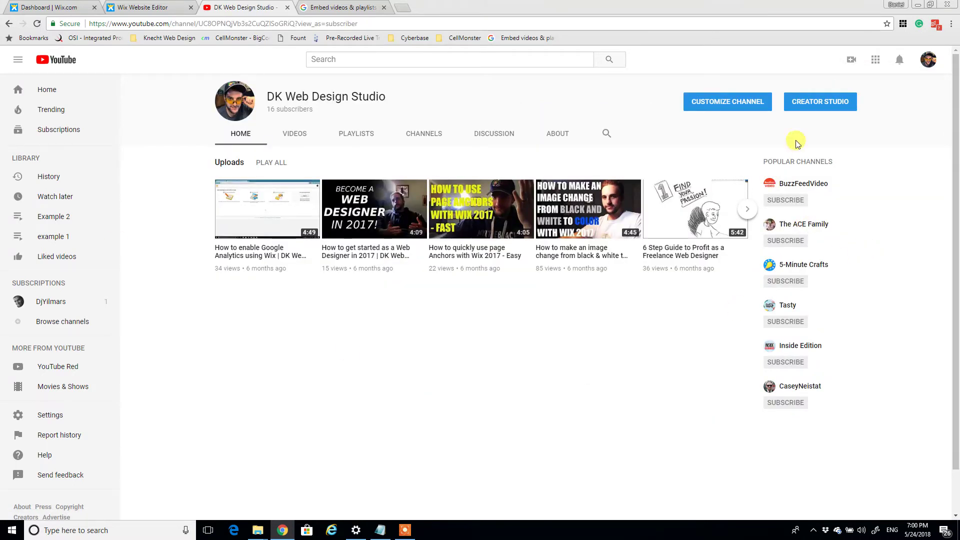
{"action": "left_click", "coordinate": [717, 102]}
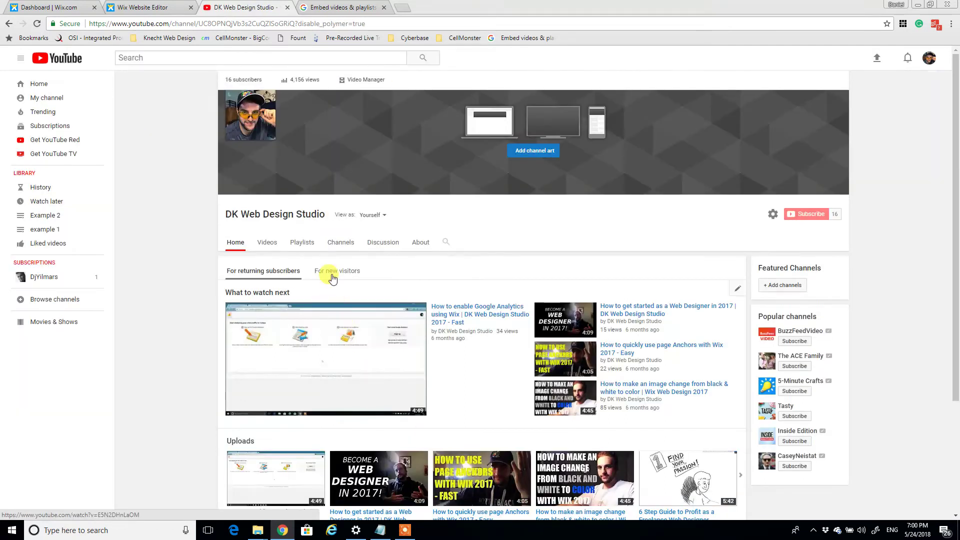
{"action": "left_click", "coordinate": [304, 243]}
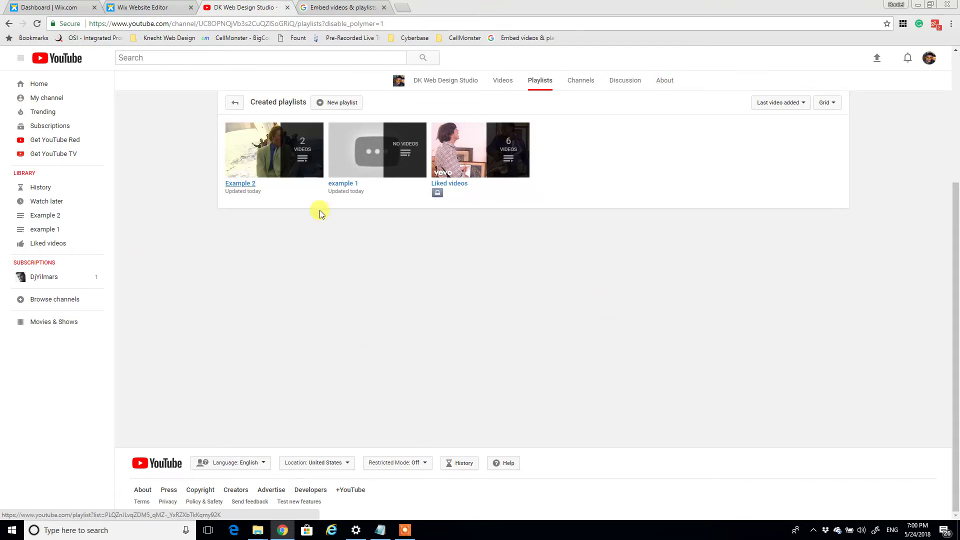
{"action": "left_click", "coordinate": [333, 102]}
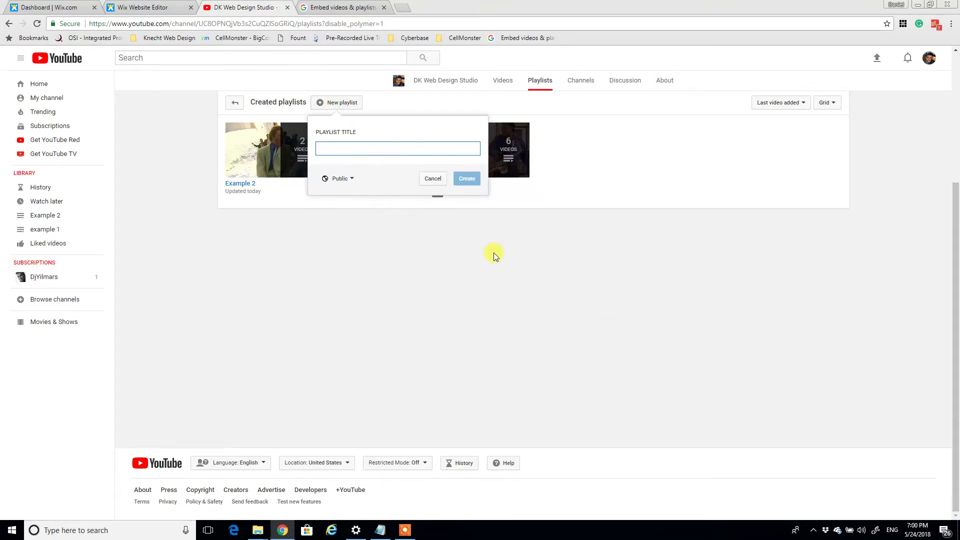
{"action": "type", "text": "example"}
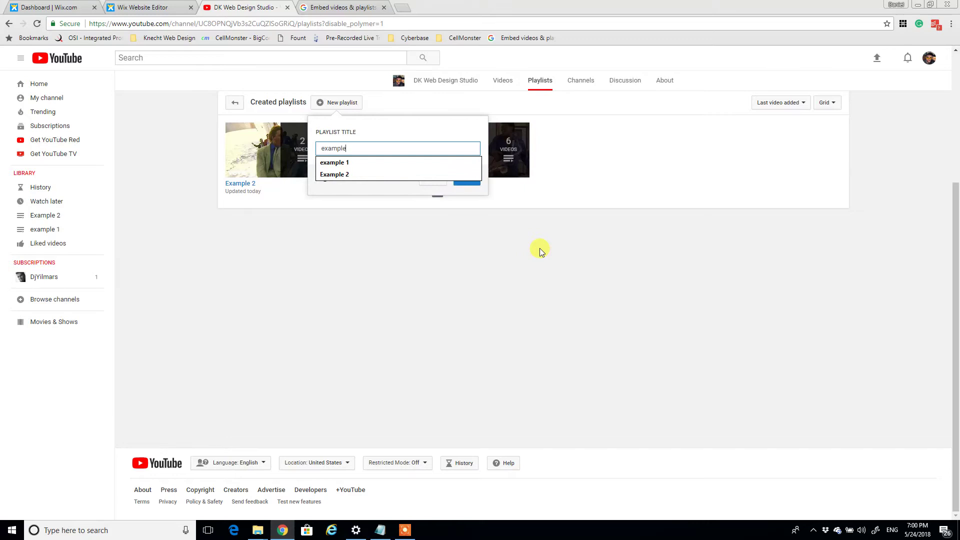
{"action": "type", "text": " 3"}
{"action": "key", "text": "Return"}
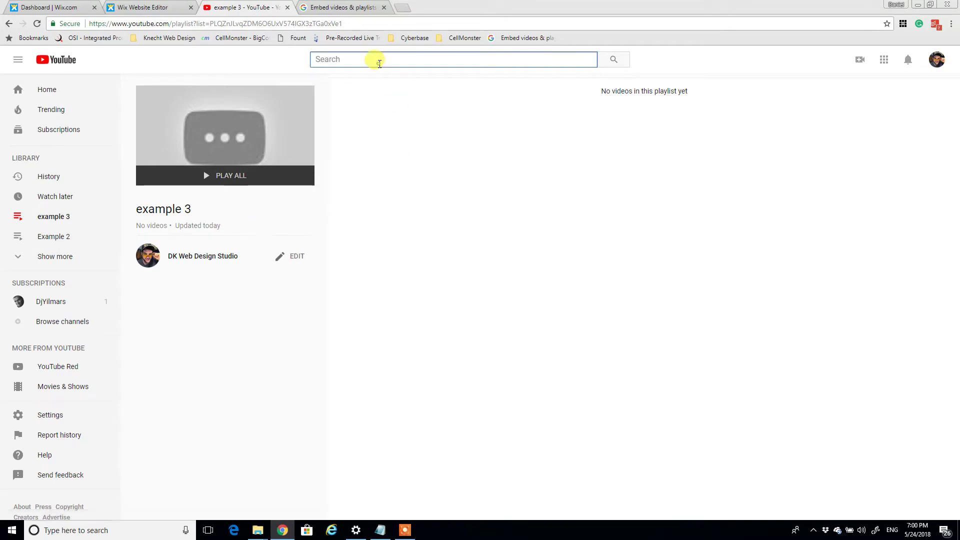
Search YouTube for 'kung fury' and save True Survivor to example 3
{"action": "left_click", "coordinate": [380, 63]}
{"action": "key", "text": "Return"}
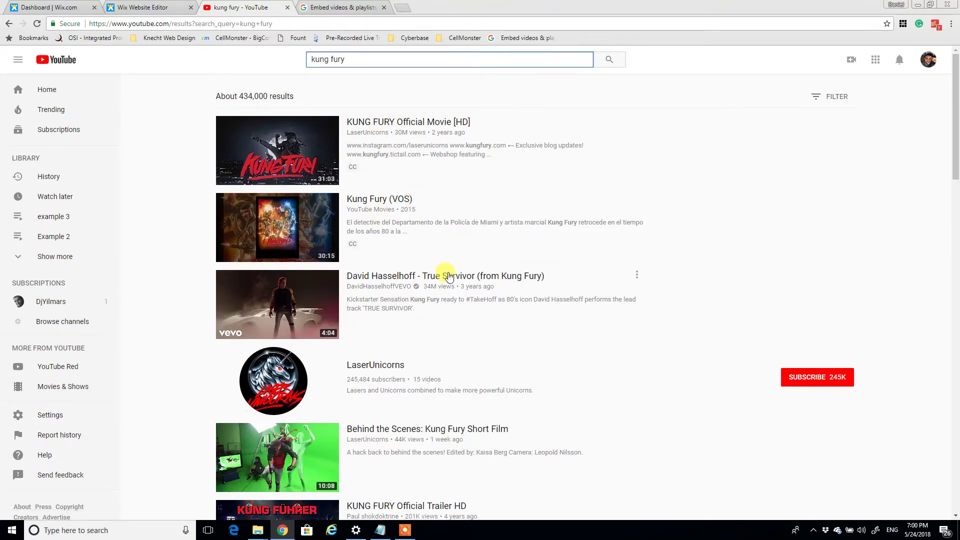
{"action": "left_click", "coordinate": [489, 278]}
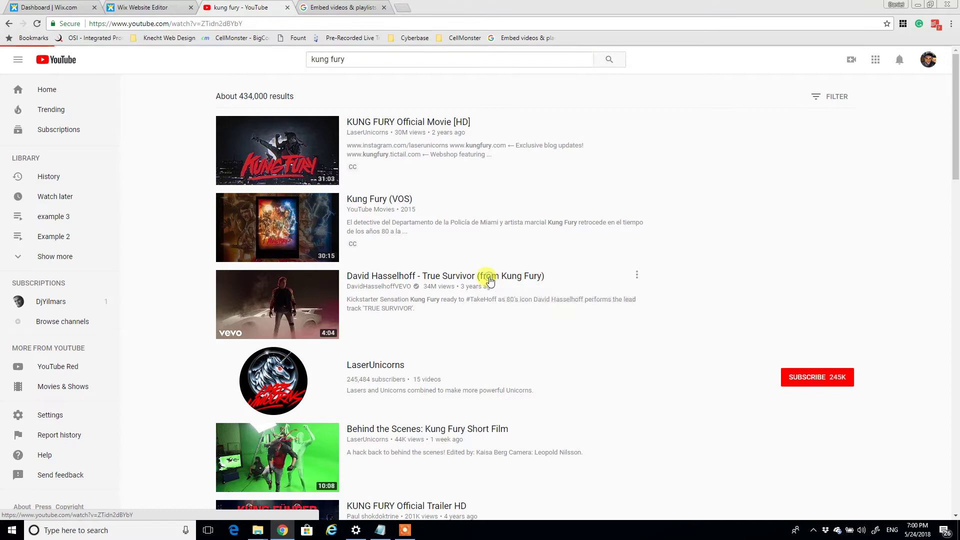
{"action": "key", "text": "alt+Left"}
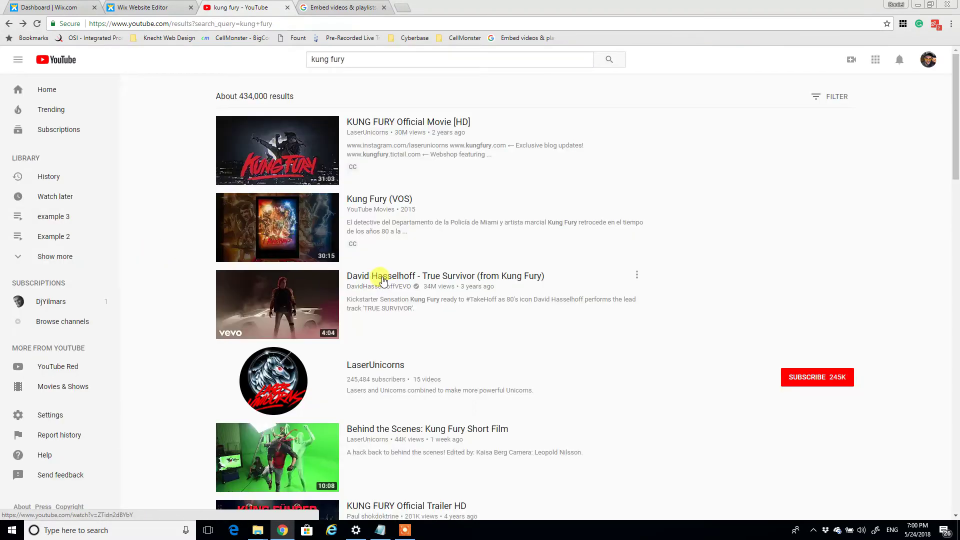
{"action": "left_click", "coordinate": [635, 274]}
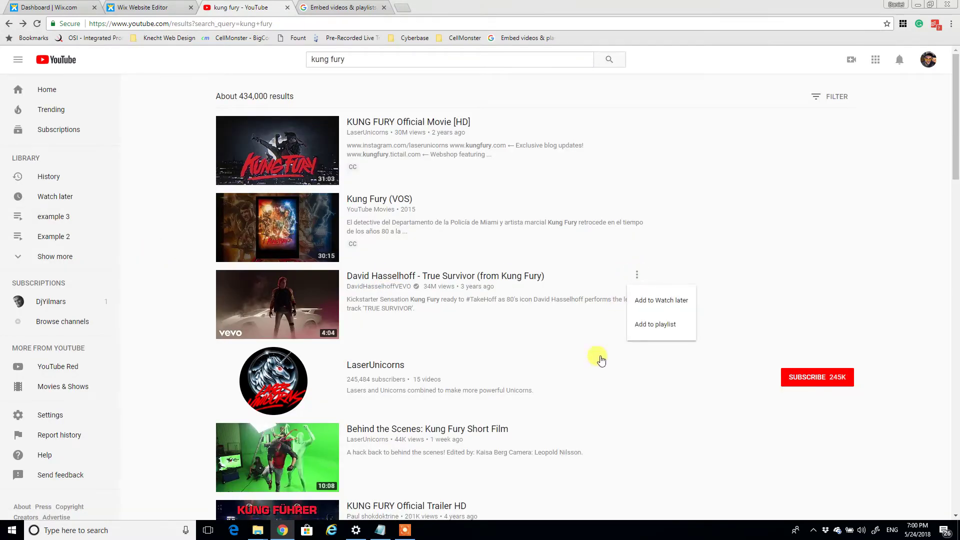
{"action": "left_click", "coordinate": [653, 325]}
{"action": "left_click", "coordinate": [645, 342]}
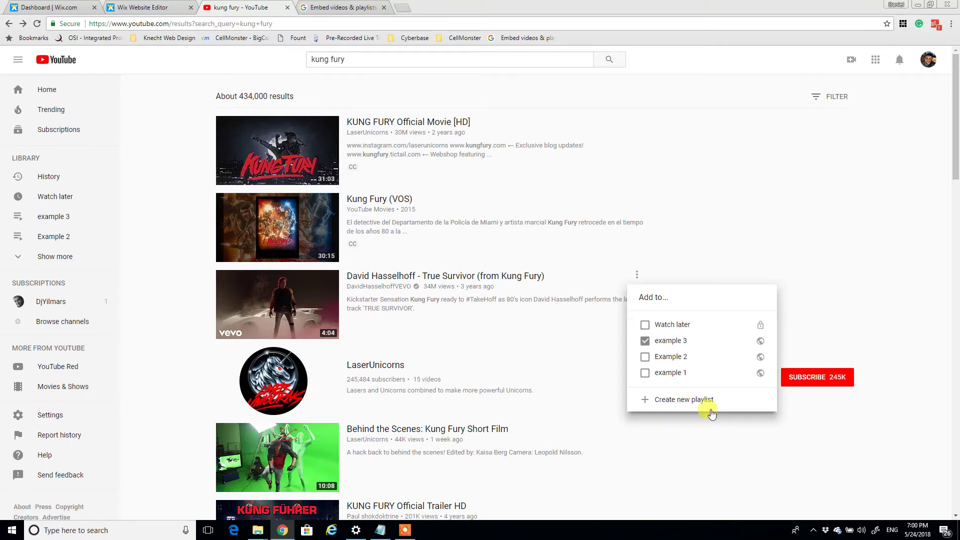
{"action": "left_click", "coordinate": [666, 453]}
Save the IGN video 'Kung Fury May Have Bitten Off More Than He Can Chew' to example 3
{"action": "scroll", "coordinate": [477, 418], "scroll_direction": "down", "scroll_amount": 4}
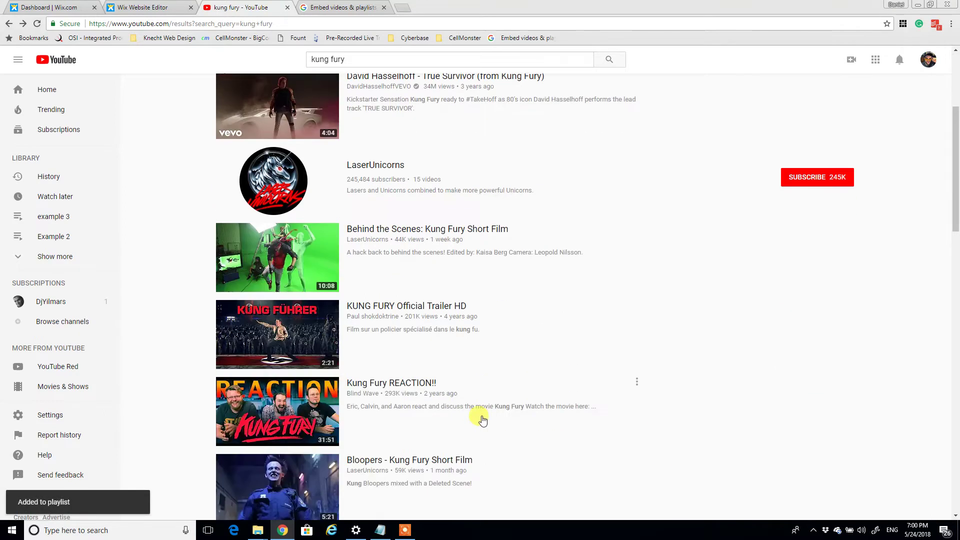
{"action": "scroll", "coordinate": [455, 388], "scroll_direction": "down", "scroll_amount": 6}
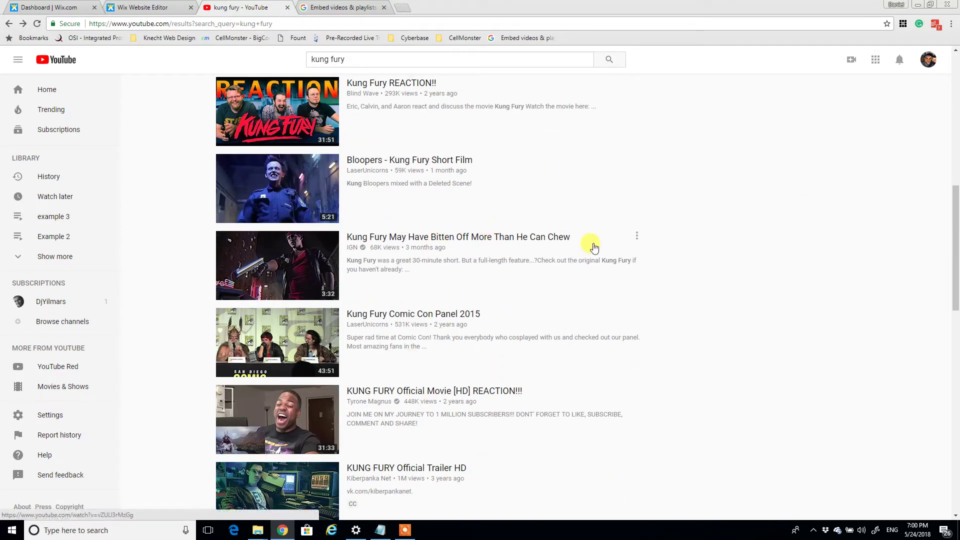
{"action": "left_click", "coordinate": [641, 243]}
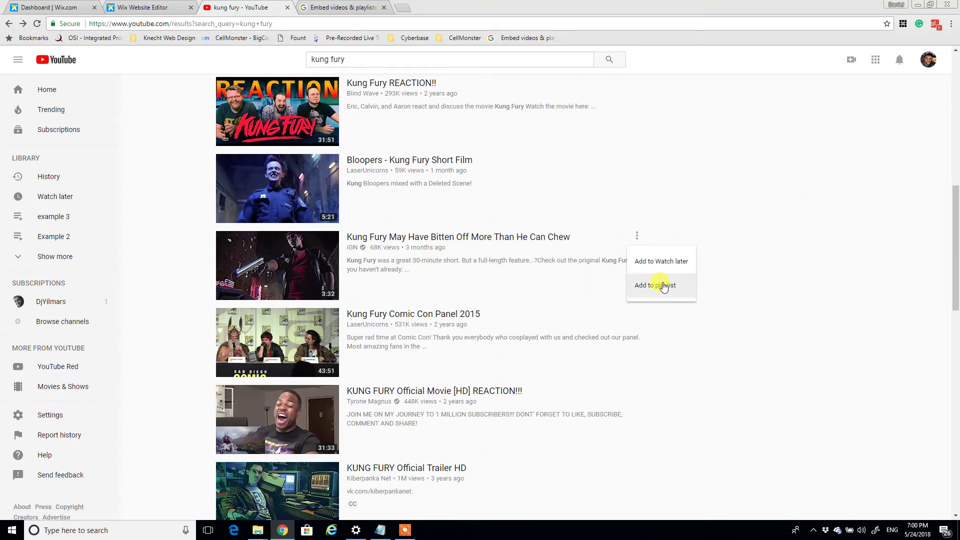
{"action": "left_click", "coordinate": [665, 284]}
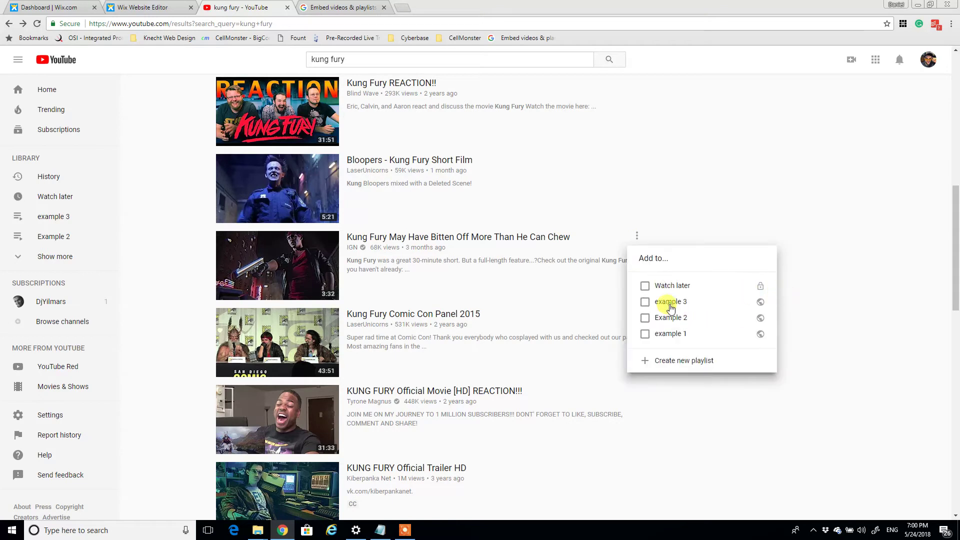
{"action": "left_click", "coordinate": [668, 302]}
{"action": "left_click", "coordinate": [840, 317]}
Save the Kung Fury soundtrack video to example 3
{"action": "scroll", "coordinate": [575, 401], "scroll_direction": "down", "scroll_amount": 3}
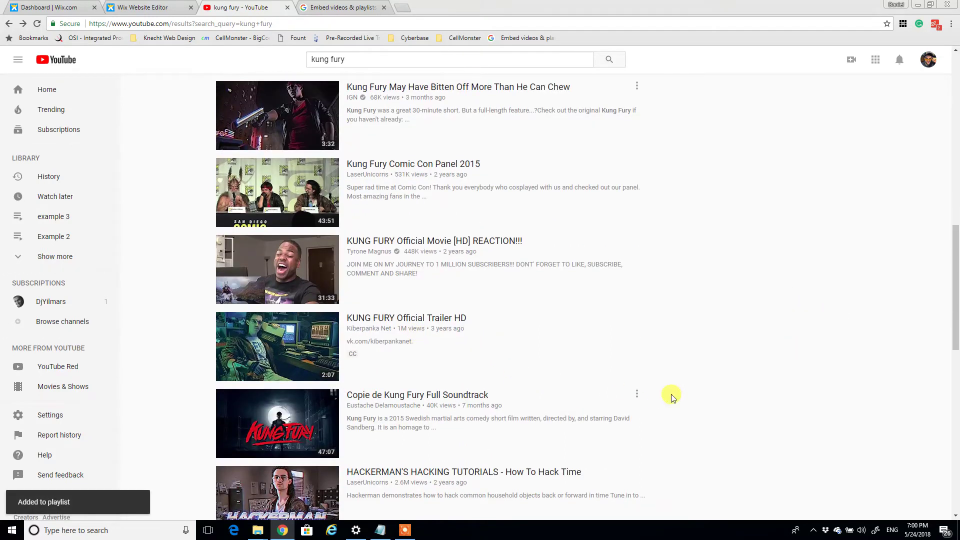
{"action": "left_click", "coordinate": [637, 394]}
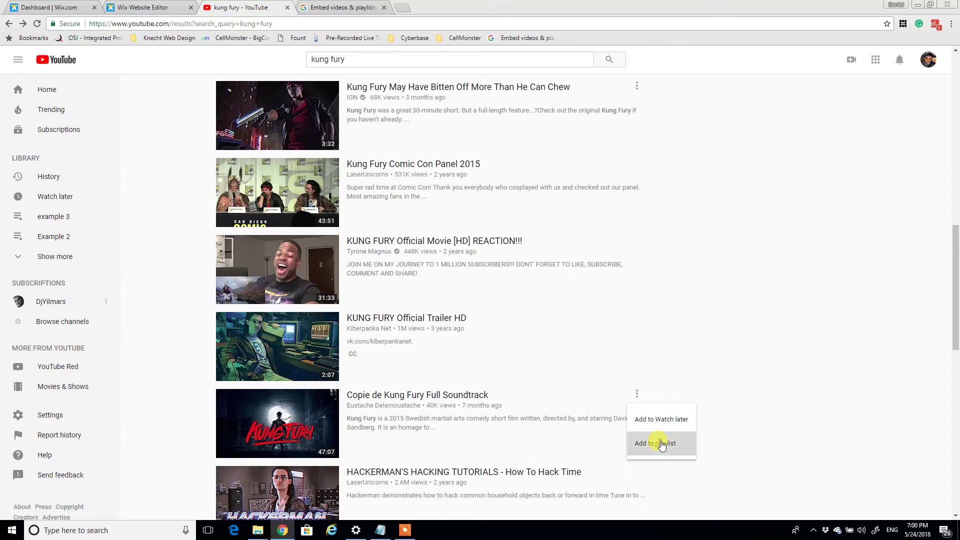
{"action": "left_click", "coordinate": [659, 441]}
{"action": "left_click", "coordinate": [666, 439]}
{"action": "left_click", "coordinate": [859, 416]}
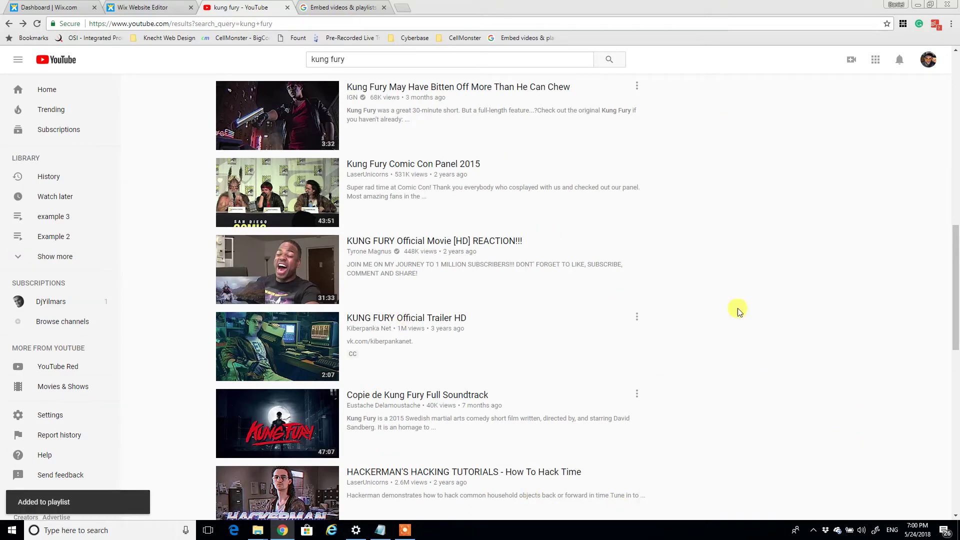
{"action": "scroll", "coordinate": [742, 294], "scroll_direction": "up", "scroll_amount": 7}
{"action": "scroll", "coordinate": [743, 294], "scroll_direction": "up", "scroll_amount": 5}
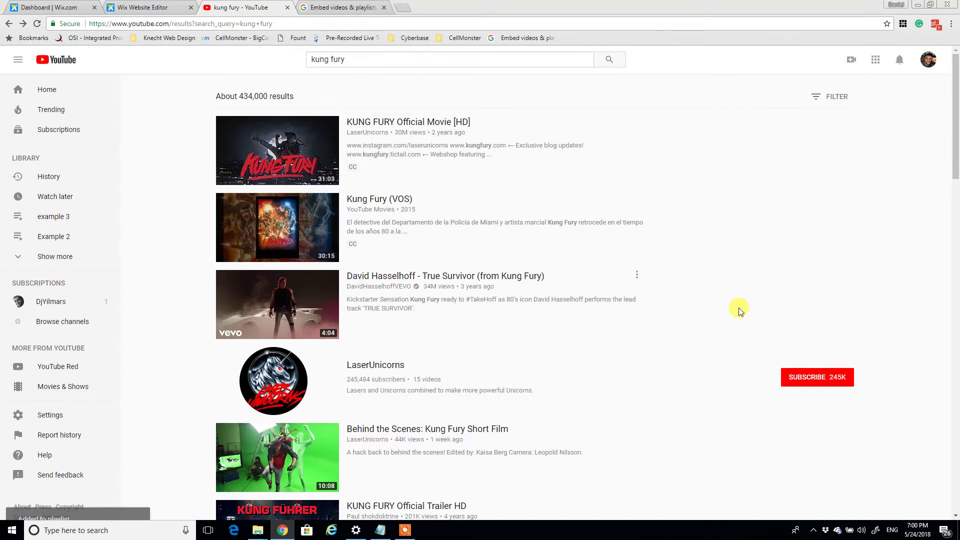
{"action": "left_click", "coordinate": [928, 59]}
Open example 3 from the channel's Playlists tab in edit mode
{"action": "left_click", "coordinate": [838, 125]}
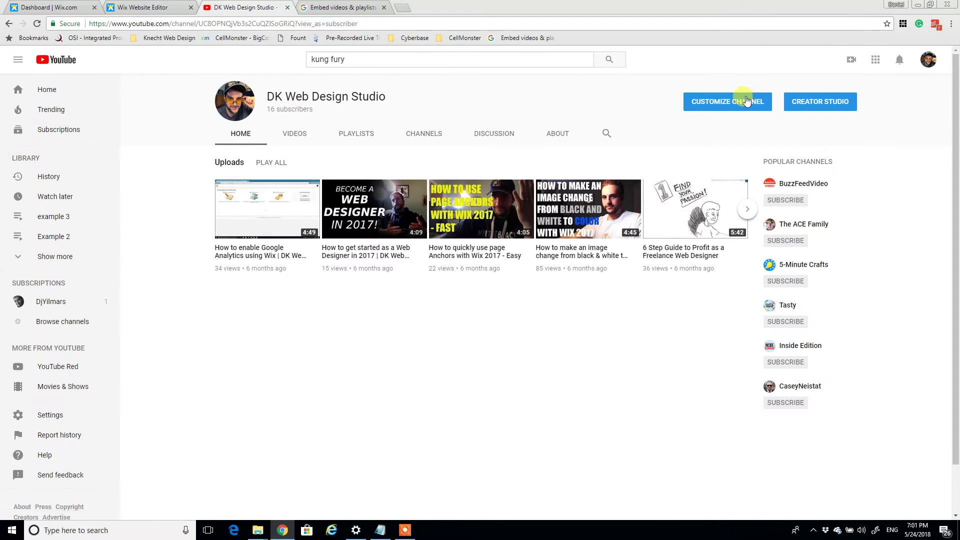
{"action": "left_click", "coordinate": [744, 94]}
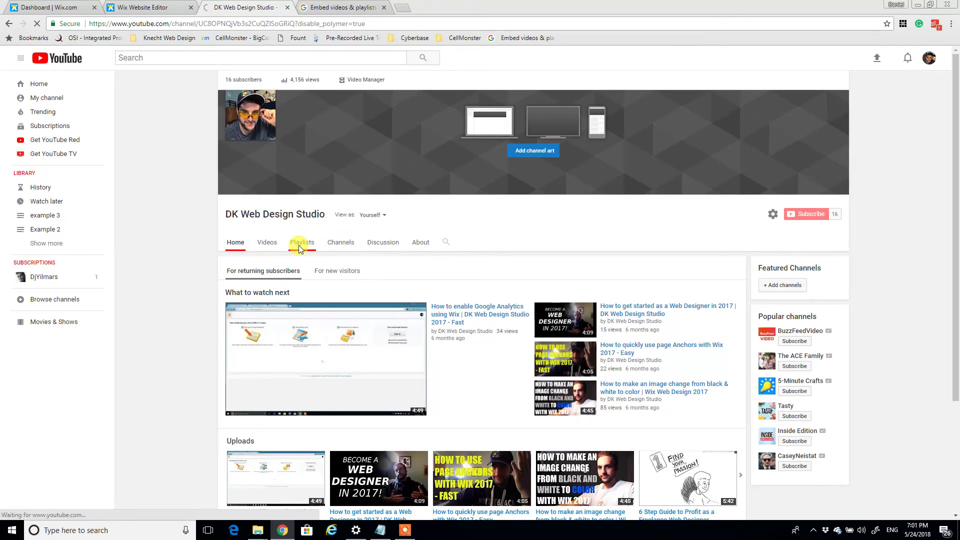
{"action": "left_click", "coordinate": [301, 243]}
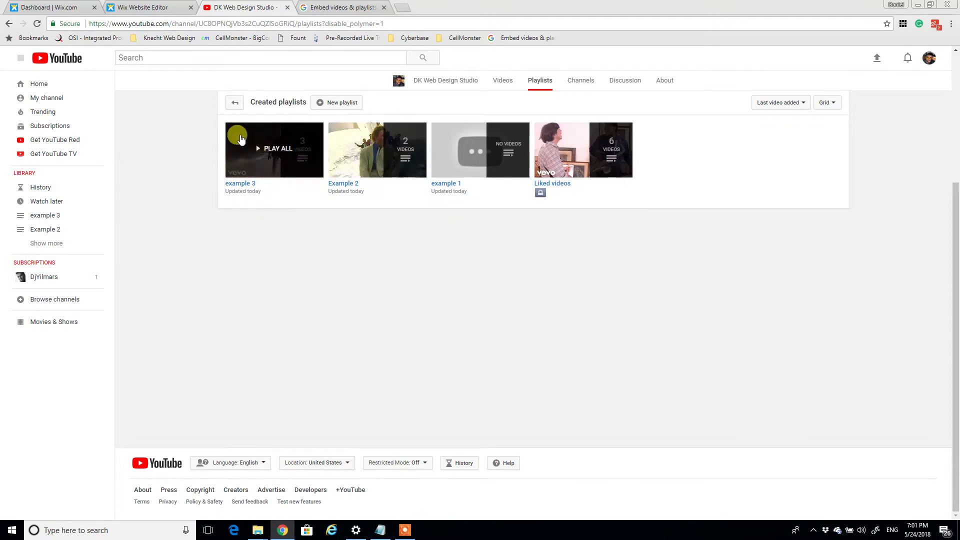
{"action": "left_click", "coordinate": [243, 186]}
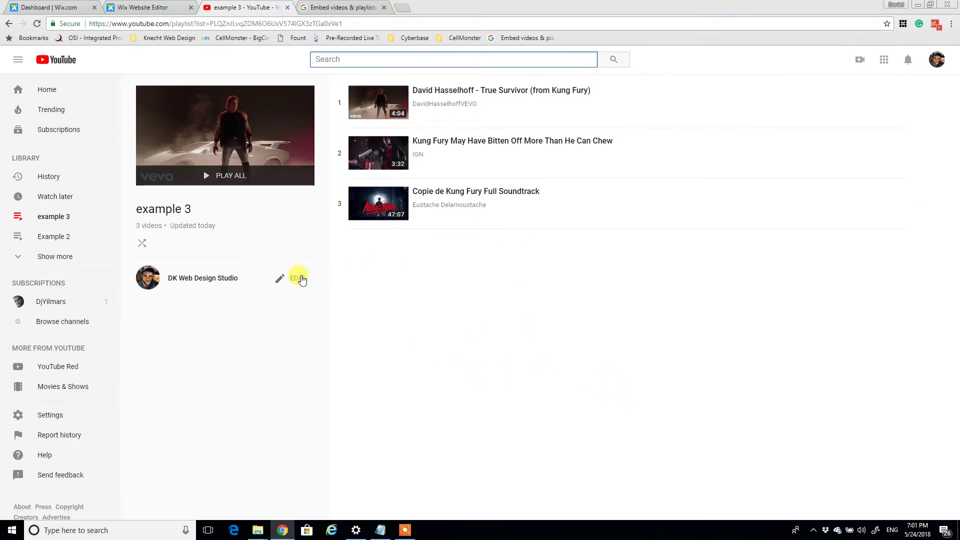
{"action": "left_click", "coordinate": [298, 278]}
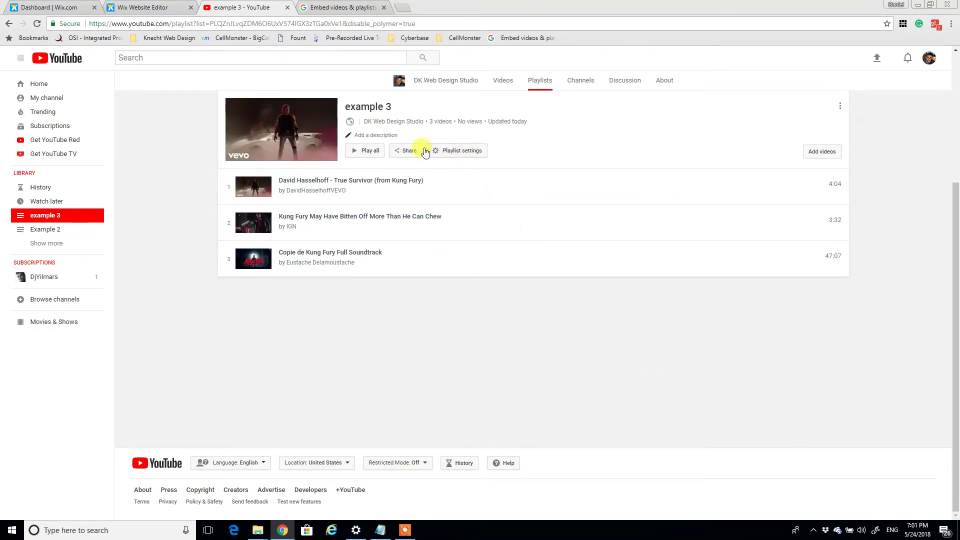
Save an auto-add rule matching Tag 'my website' in example 3's playlist settings
{"action": "left_click", "coordinate": [446, 155]}
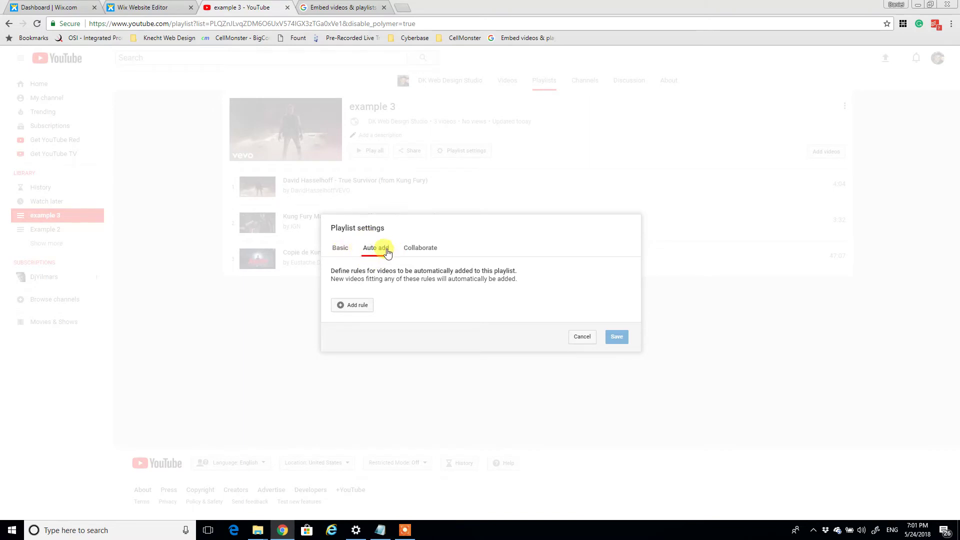
{"action": "left_click", "coordinate": [347, 306]}
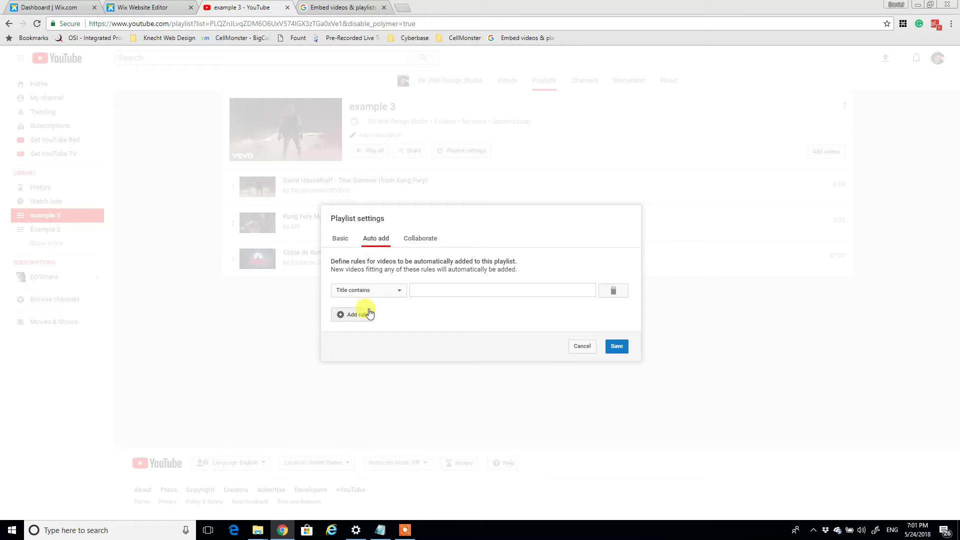
{"action": "left_click", "coordinate": [399, 290]}
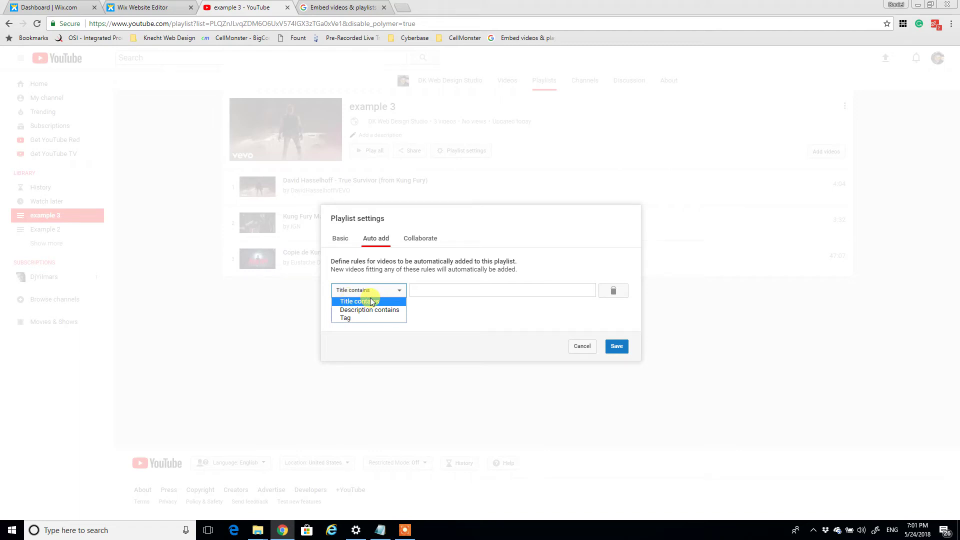
{"action": "left_click", "coordinate": [345, 318]}
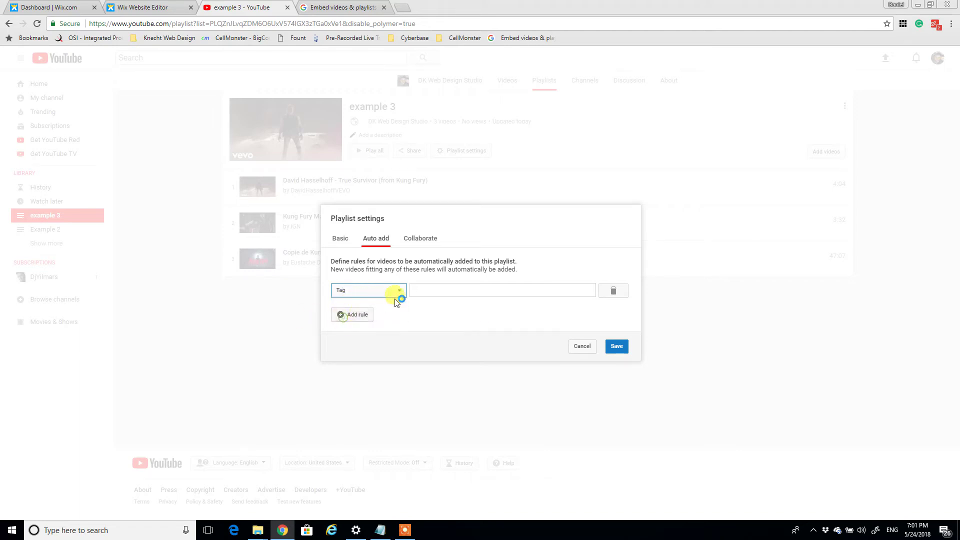
{"action": "left_click", "coordinate": [422, 289]}
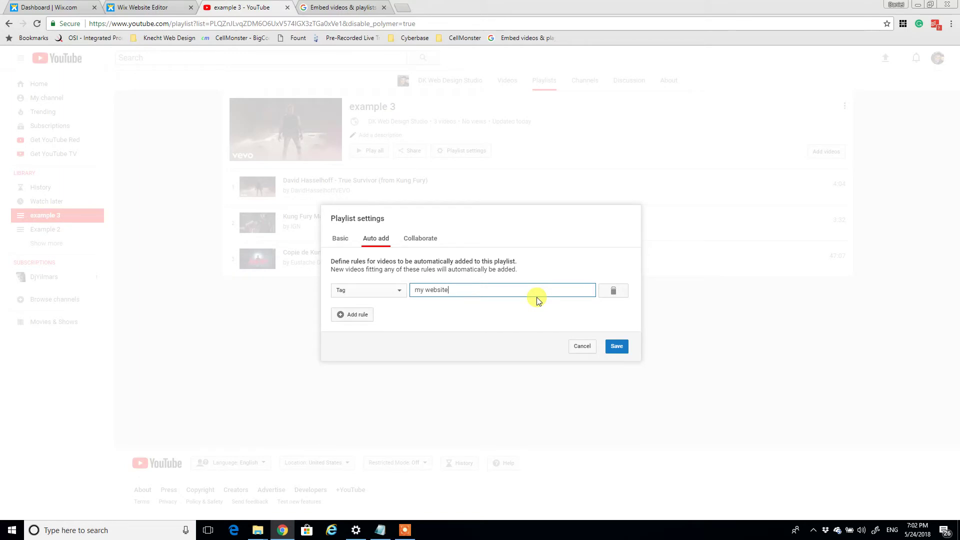
{"action": "left_click", "coordinate": [618, 346]}
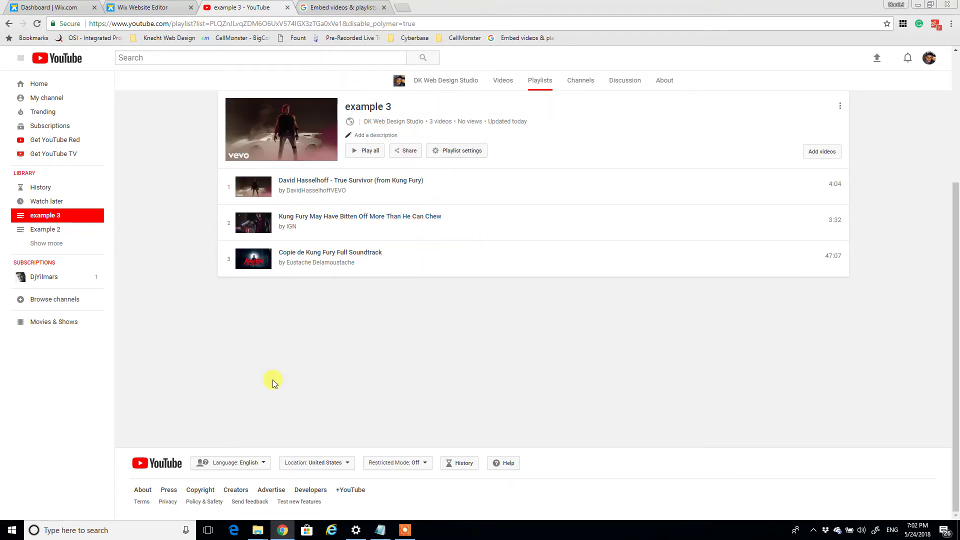
Copy the example 3 share link and paste it into a cleared Notepad
{"action": "left_click", "coordinate": [405, 150]}
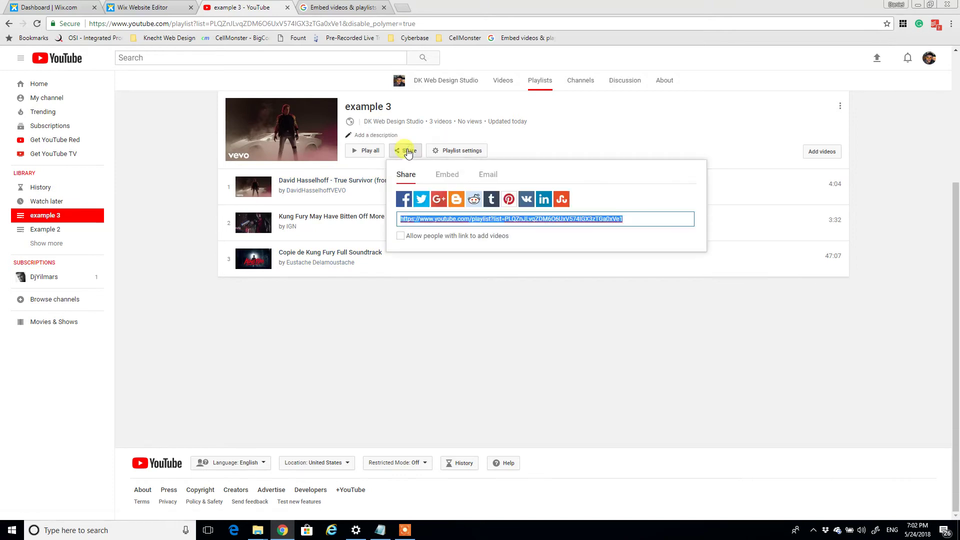
{"action": "left_click", "coordinate": [631, 219]}
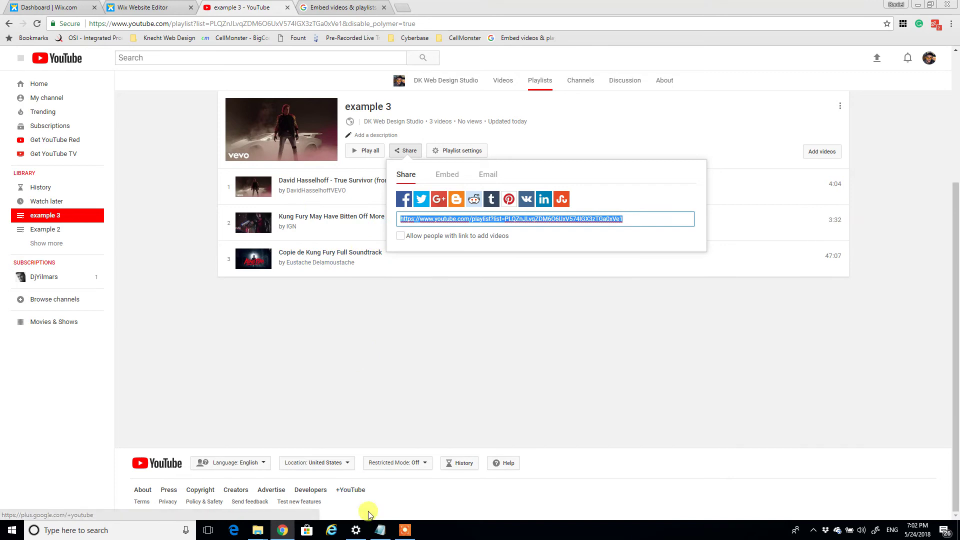
{"action": "left_click", "coordinate": [380, 530]}
{"action": "left_click", "coordinate": [570, 146]}
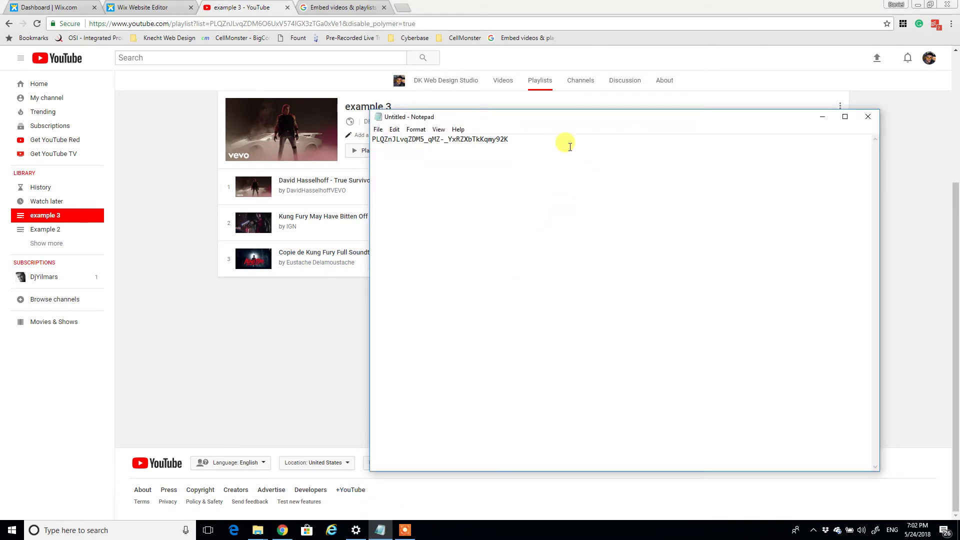
{"action": "key", "text": "ctrl+a"}
{"action": "key", "text": "Delete"}
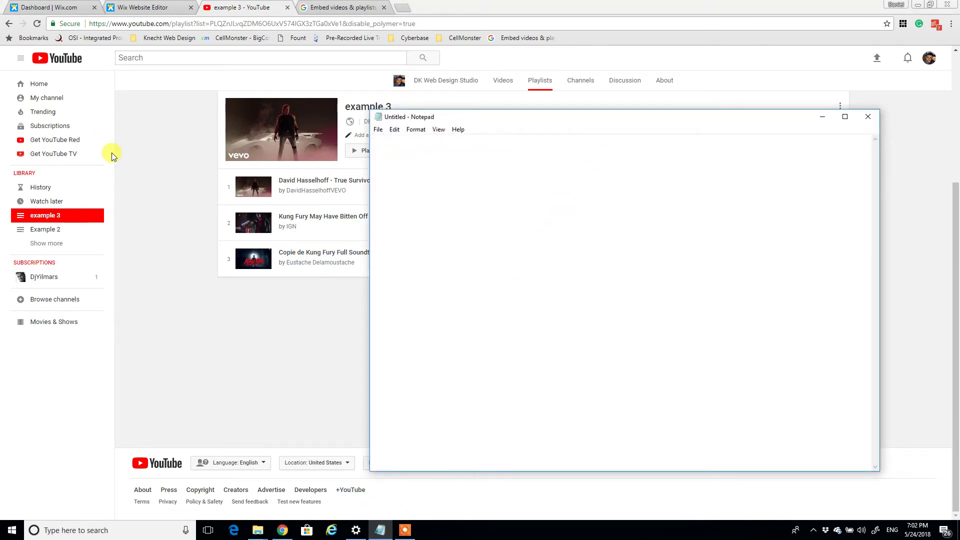
{"action": "type", "text": "https://www.youtube.com/playlist?list=PLQZnJLvqZDM6O6UxV574IGX3zTGa0xVe1"}
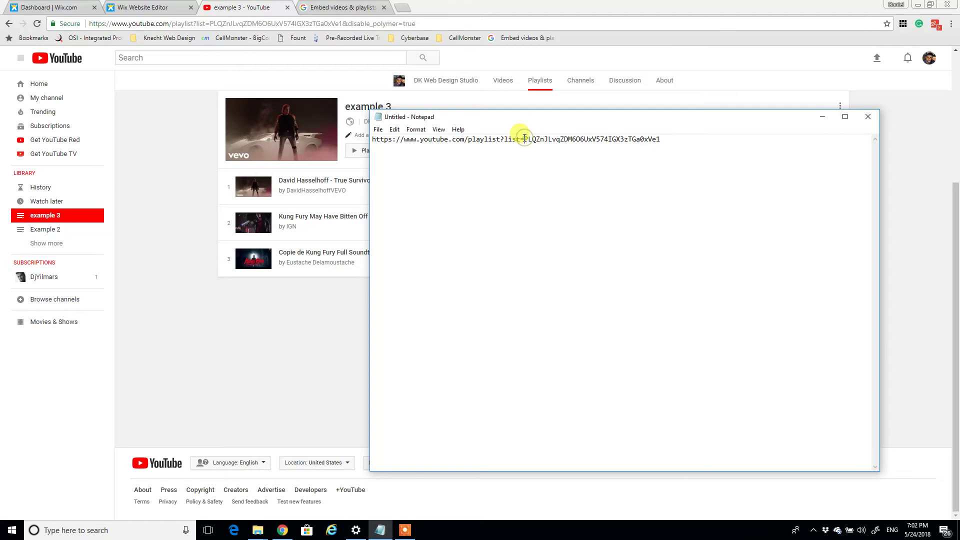
{"action": "left_click_drag", "start_coordinate": [524, 139], "coordinate": [503, 139]}
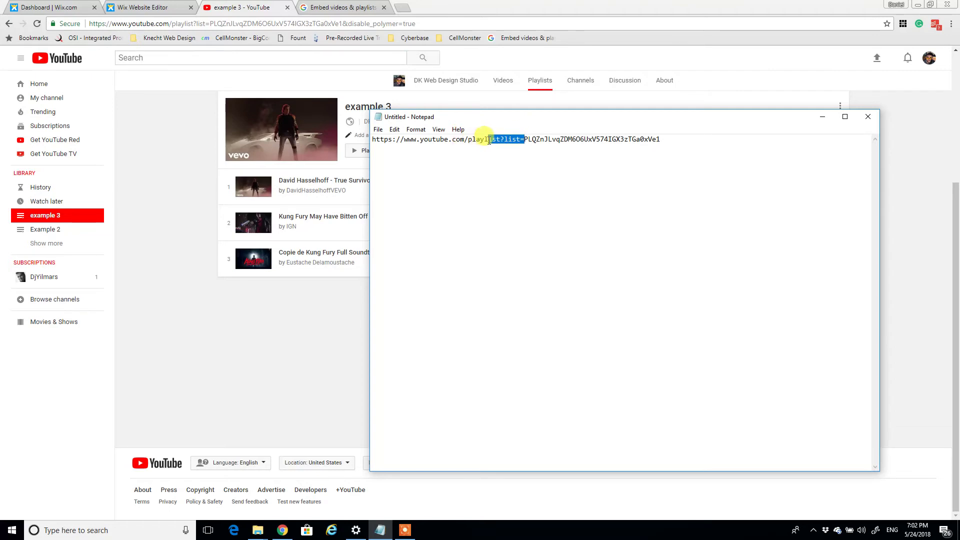
{"action": "left_click_drag", "start_coordinate": [522, 140], "coordinate": [372, 140]}
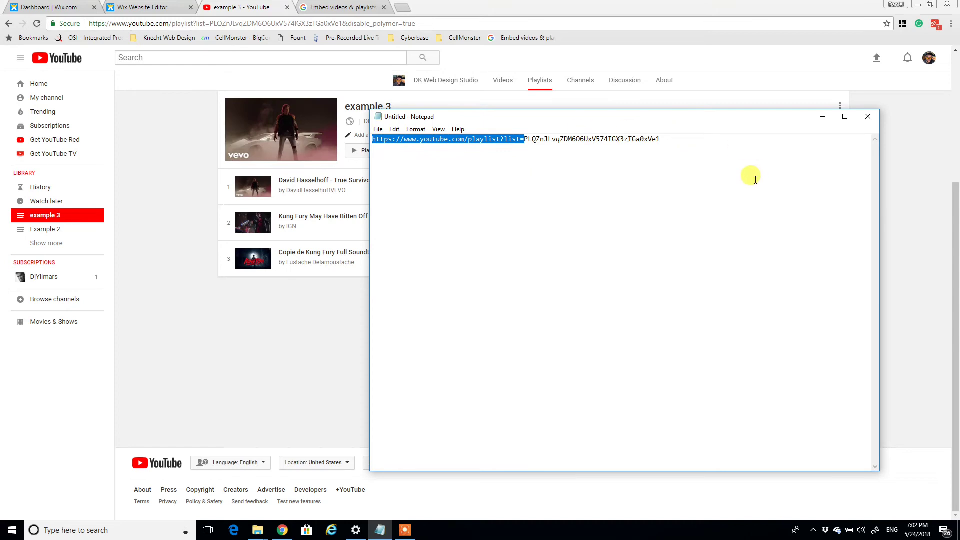
{"action": "key", "text": "Delete"}
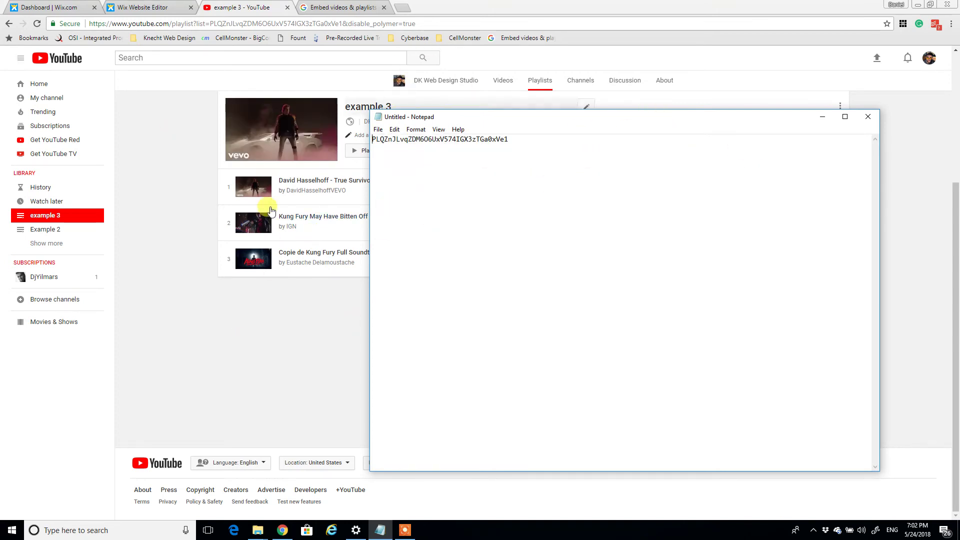
{"action": "left_click", "coordinate": [256, 317]}
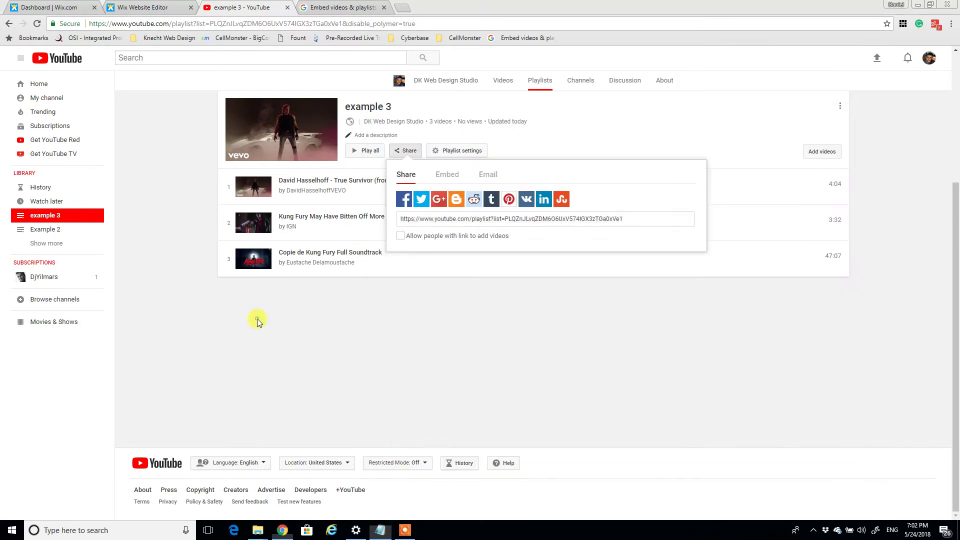
Add an HTML iframe element below the Wix page headline and focus its code field
{"action": "left_click", "coordinate": [142, 7]}
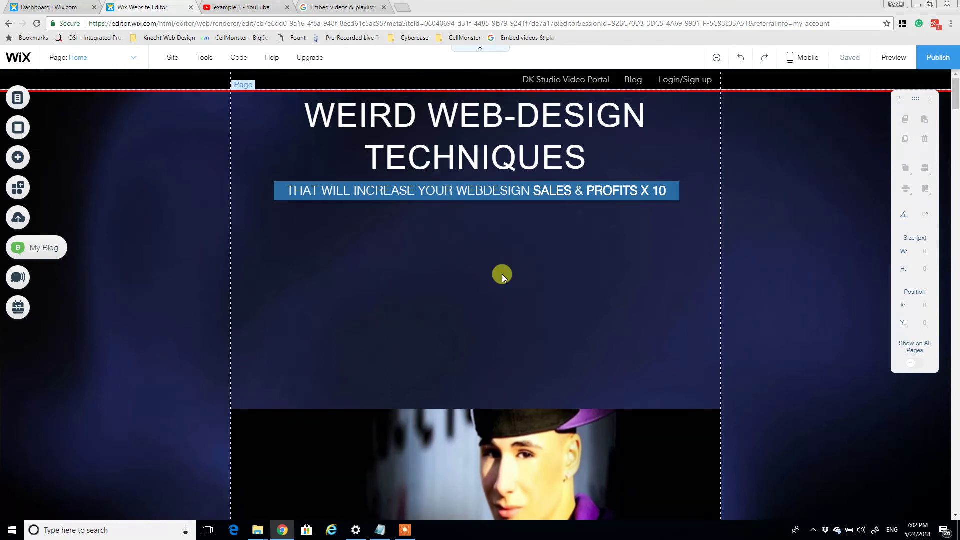
{"action": "left_click", "coordinate": [18, 159]}
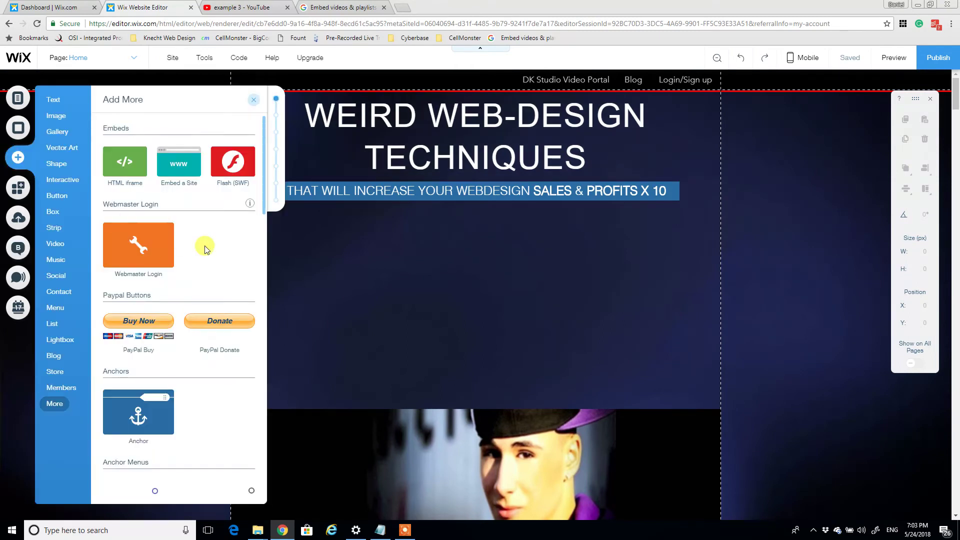
{"action": "mouse_move", "coordinate": [59, 245]}
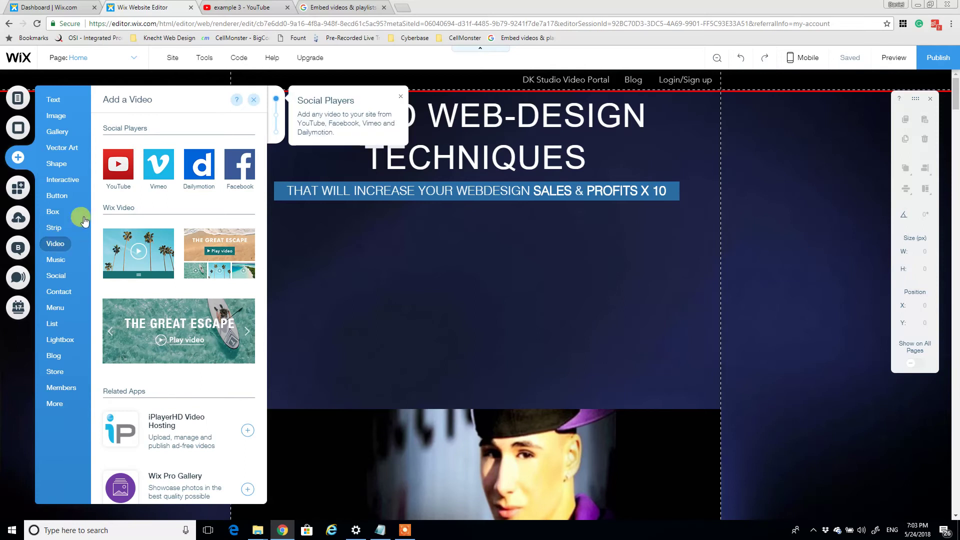
{"action": "mouse_move", "coordinate": [54, 226]}
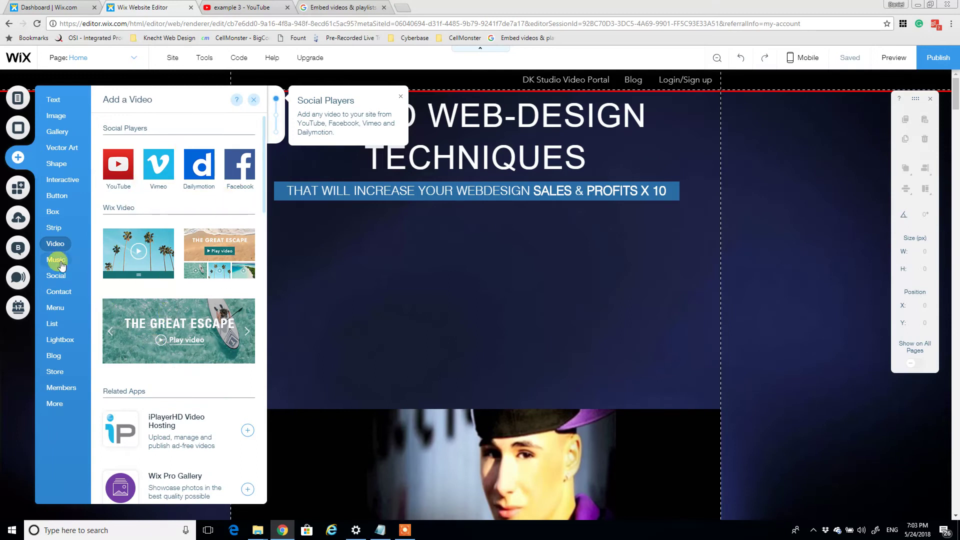
{"action": "mouse_move", "coordinate": [58, 404]}
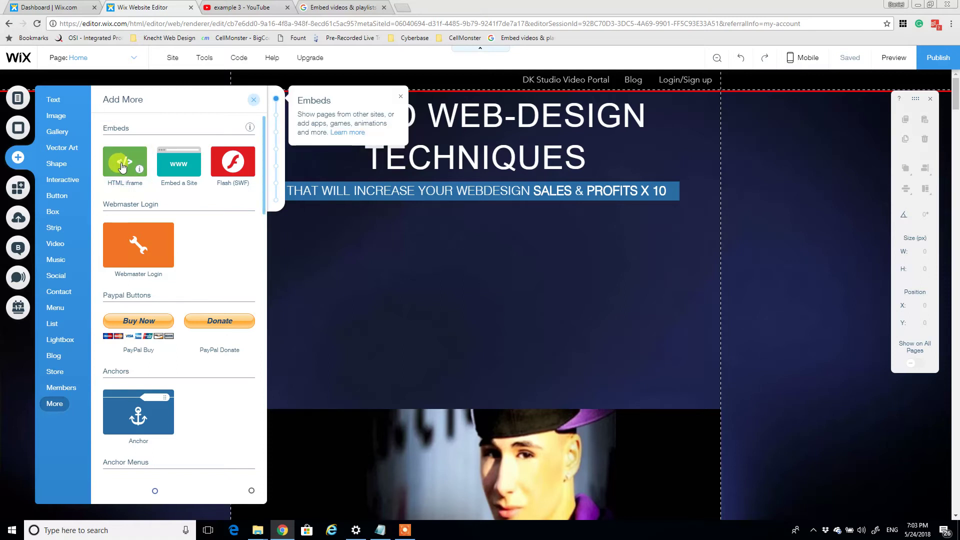
{"action": "left_click_drag", "start_coordinate": [122, 167], "coordinate": [460, 296]}
{"action": "left_click_drag", "start_coordinate": [125, 161], "coordinate": [489, 260]}
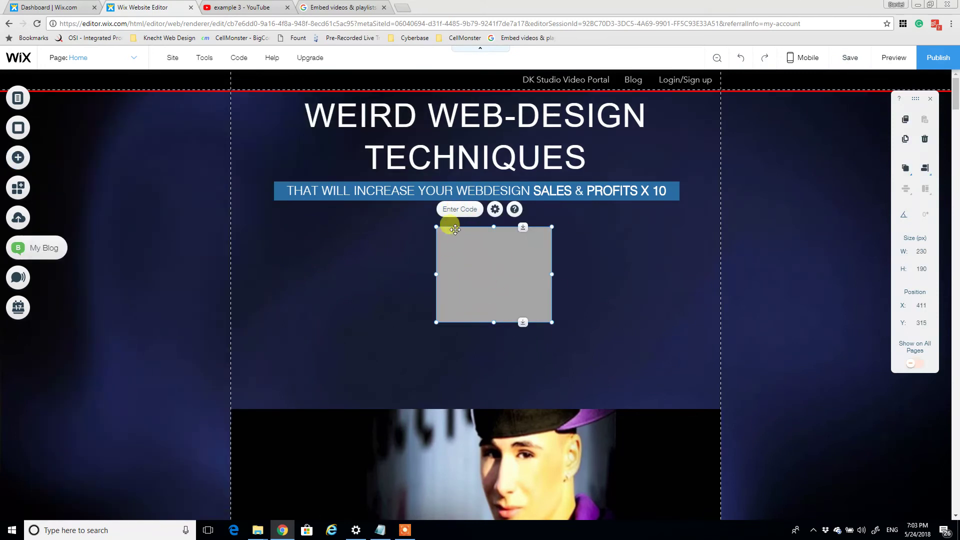
{"action": "left_click", "coordinate": [454, 214]}
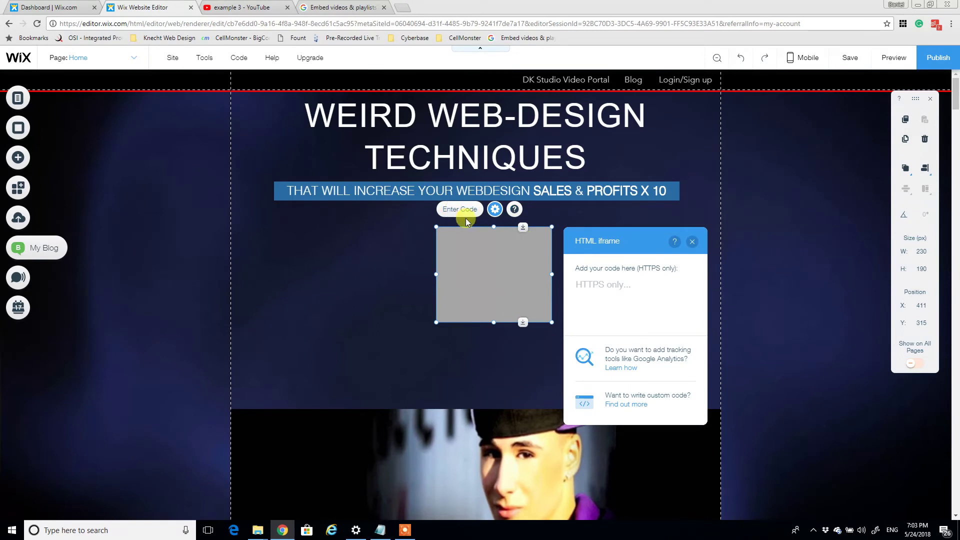
{"action": "left_click", "coordinate": [644, 320]}
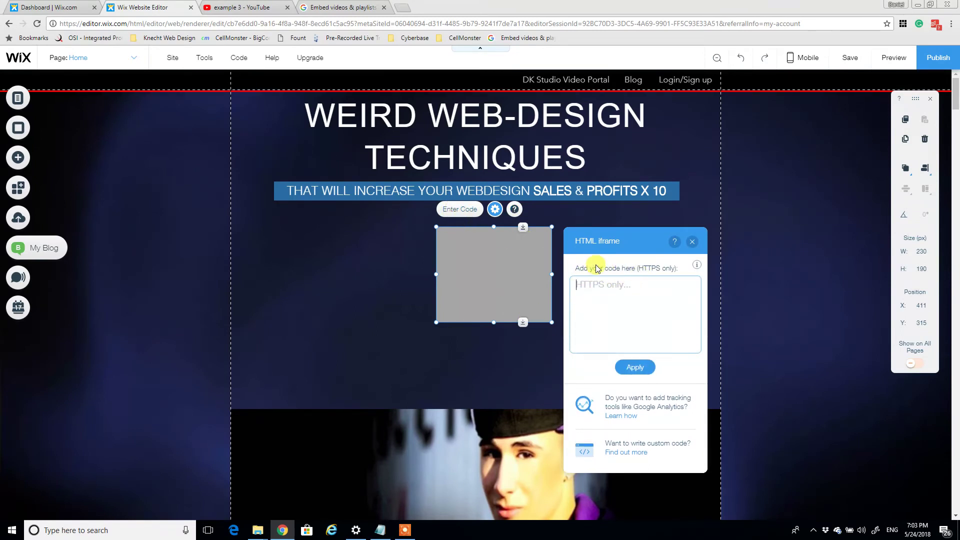
Copy the 'Embed a playlist' example iframe code from YouTube Help, then return to Wix
{"action": "left_click", "coordinate": [338, 6]}
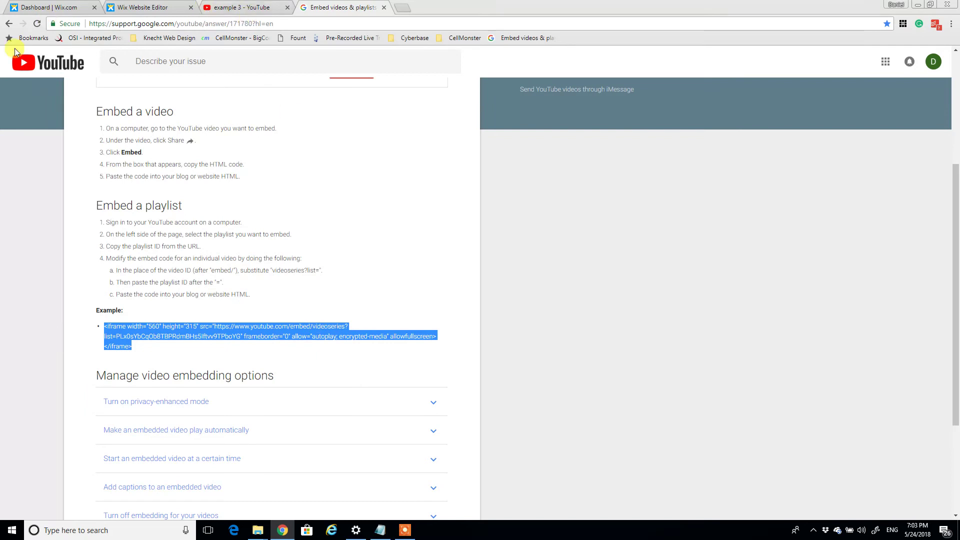
{"action": "scroll", "coordinate": [15, 52], "scroll_direction": "up", "scroll_amount": 4}
{"action": "scroll", "coordinate": [301, 180], "scroll_direction": "down", "scroll_amount": 5}
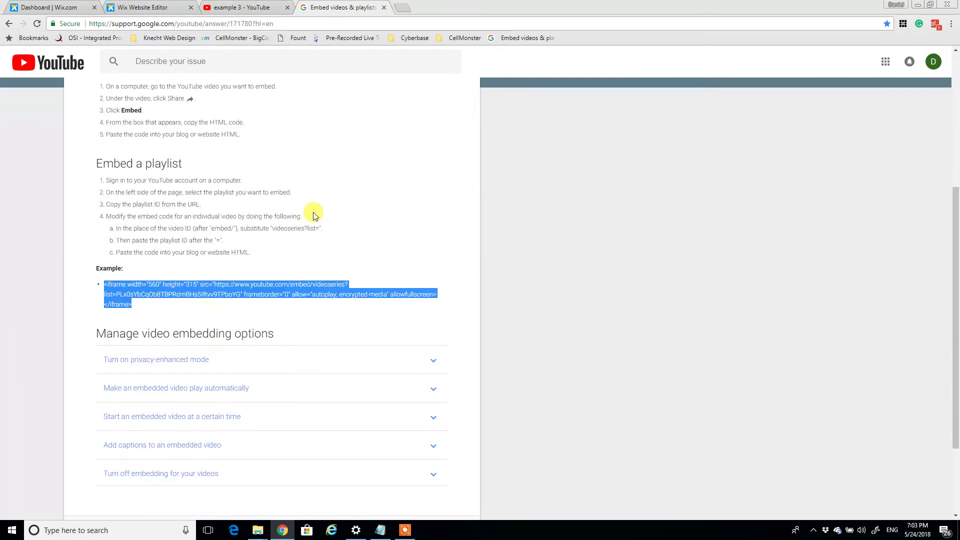
{"action": "left_click", "coordinate": [196, 296]}
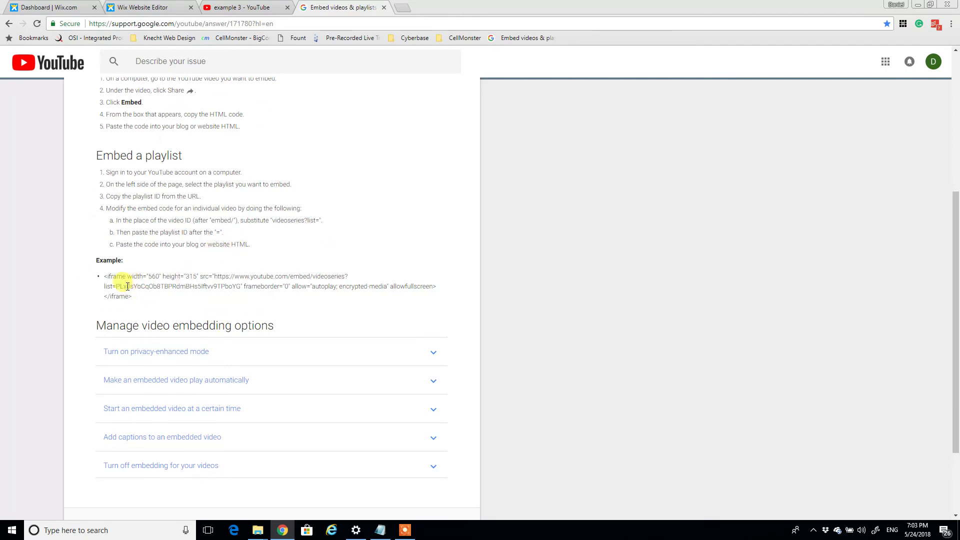
{"action": "left_click_drag", "start_coordinate": [134, 299], "coordinate": [105, 277]}
{"action": "key", "text": "ctrl+c"}
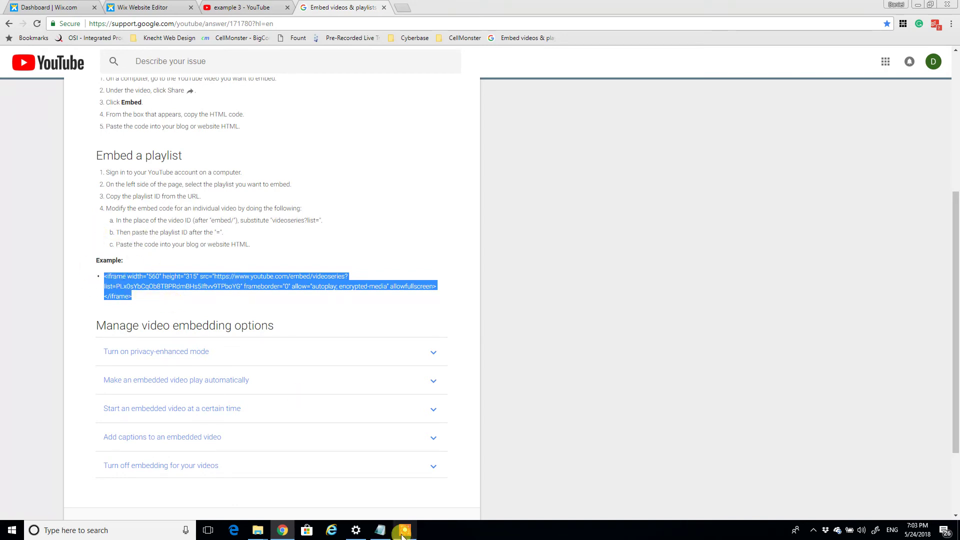
{"action": "left_click", "coordinate": [383, 531]}
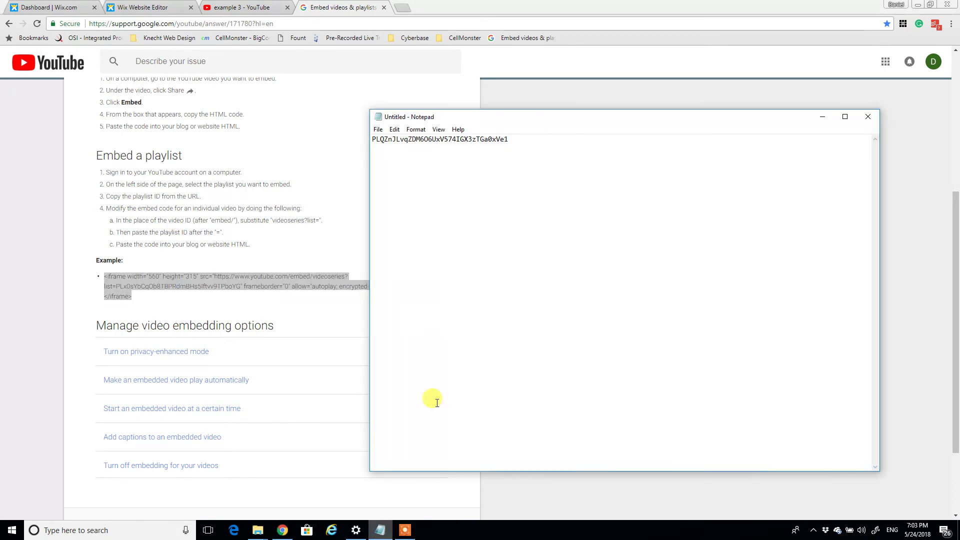
{"action": "left_click", "coordinate": [162, 5]}
Paste the copied playlist embed code into the HTML iframe code box
{"action": "left_click", "coordinate": [580, 295]}
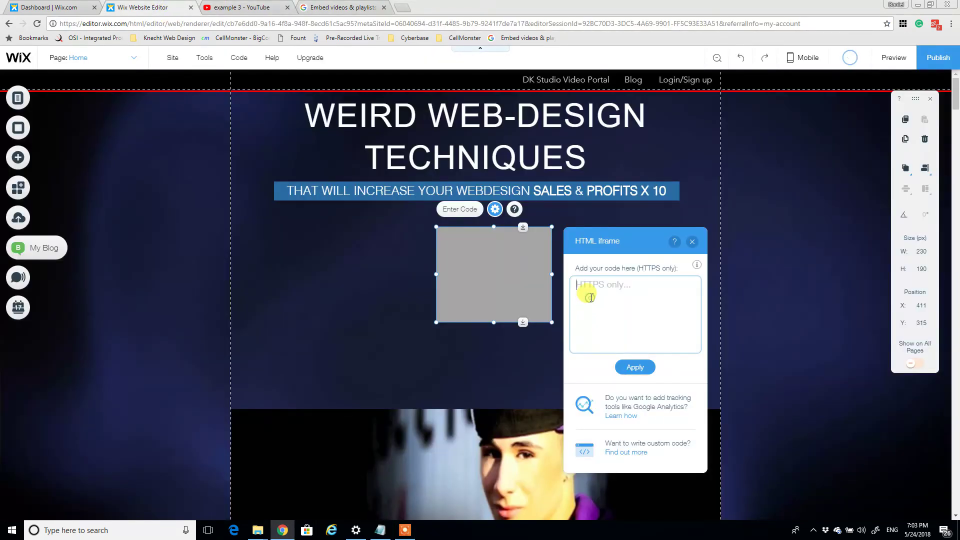
{"action": "key", "text": "ctrl+v"}
{"action": "left_click", "coordinate": [651, 314]}
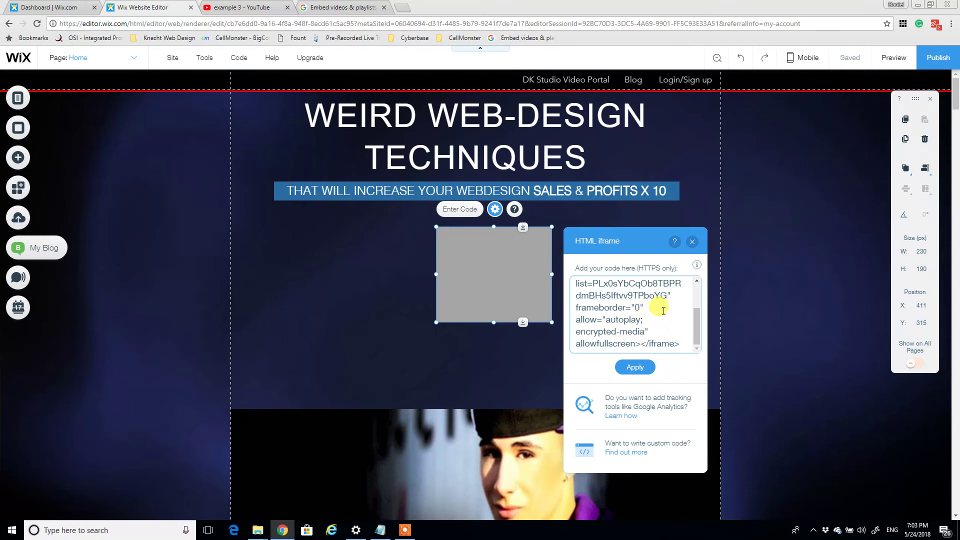
{"action": "scroll", "coordinate": [656, 297], "scroll_direction": "up", "scroll_amount": 2}
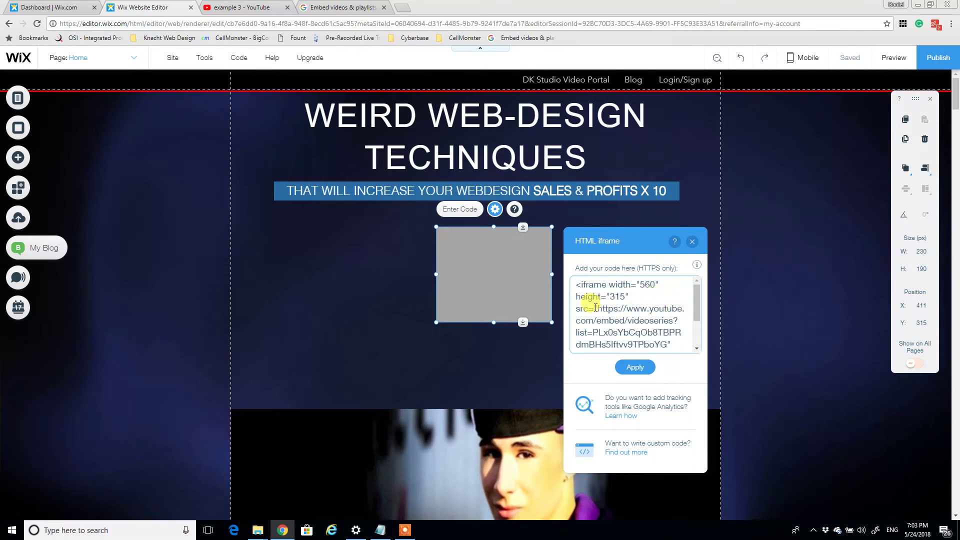
{"action": "left_click_drag", "start_coordinate": [602, 308], "coordinate": [626, 306]}
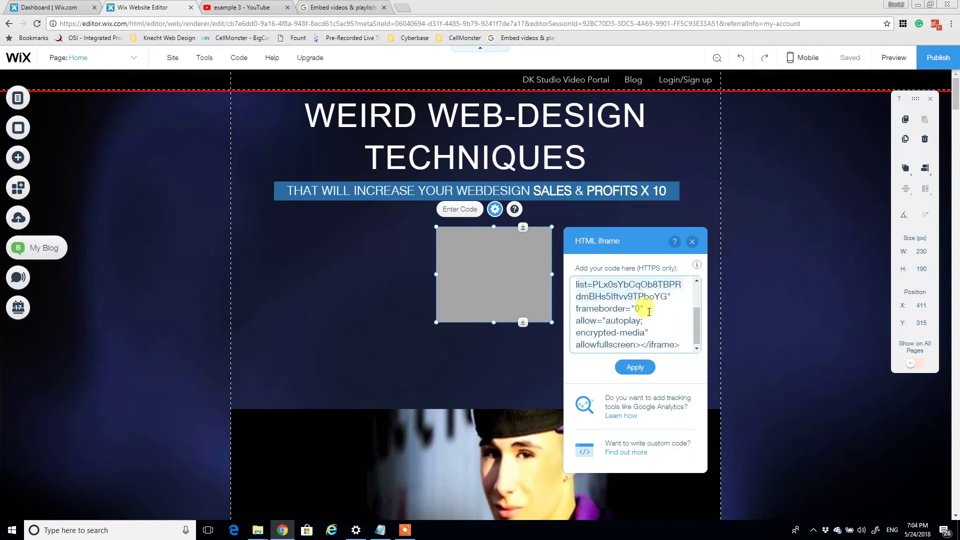
{"action": "left_click", "coordinate": [648, 311]}
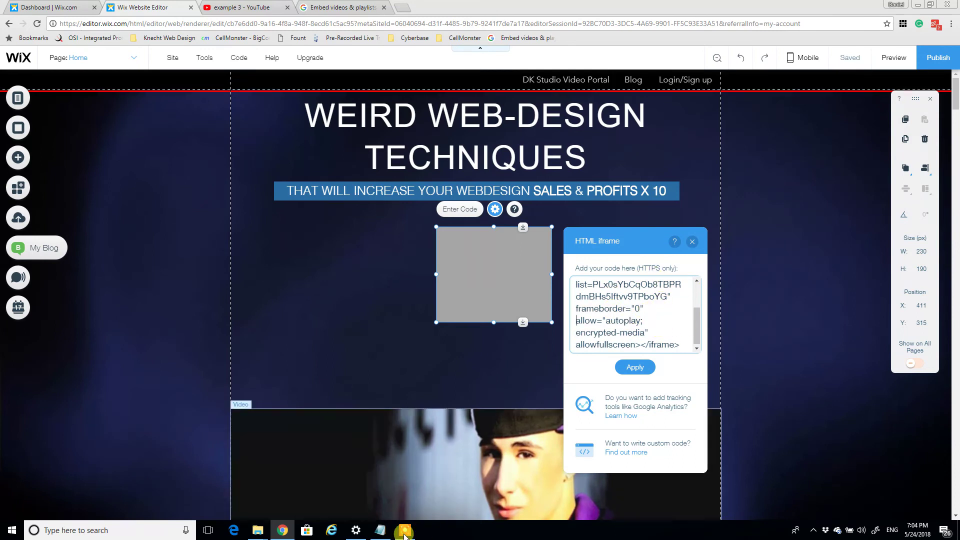
Replace the code's old list= ID with example 3's ID from Notepad and apply it
{"action": "left_click", "coordinate": [380, 531]}
{"action": "left_click", "coordinate": [497, 179]}
{"action": "left_click_drag", "start_coordinate": [527, 152], "coordinate": [317, 124]}
{"action": "key", "text": "ctrl+c"}
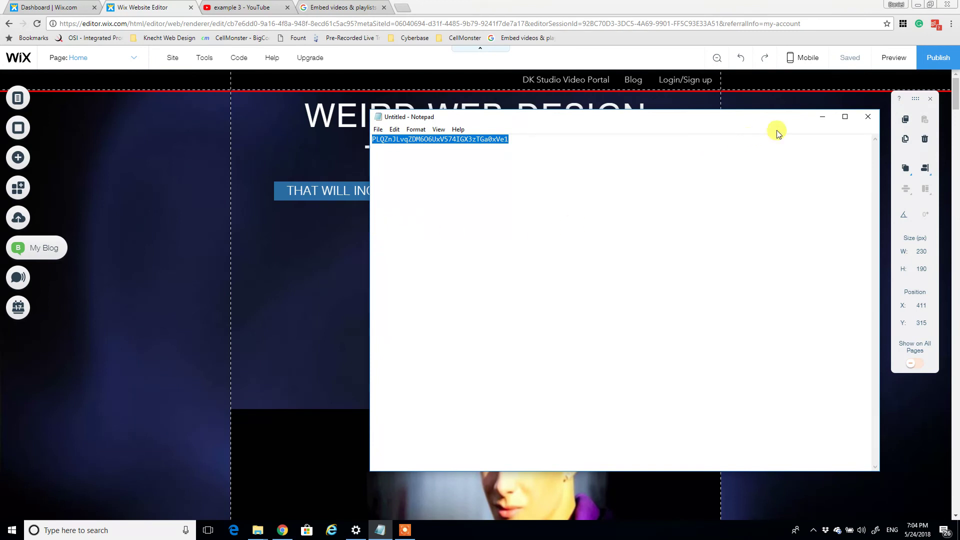
{"action": "left_click", "coordinate": [824, 117]}
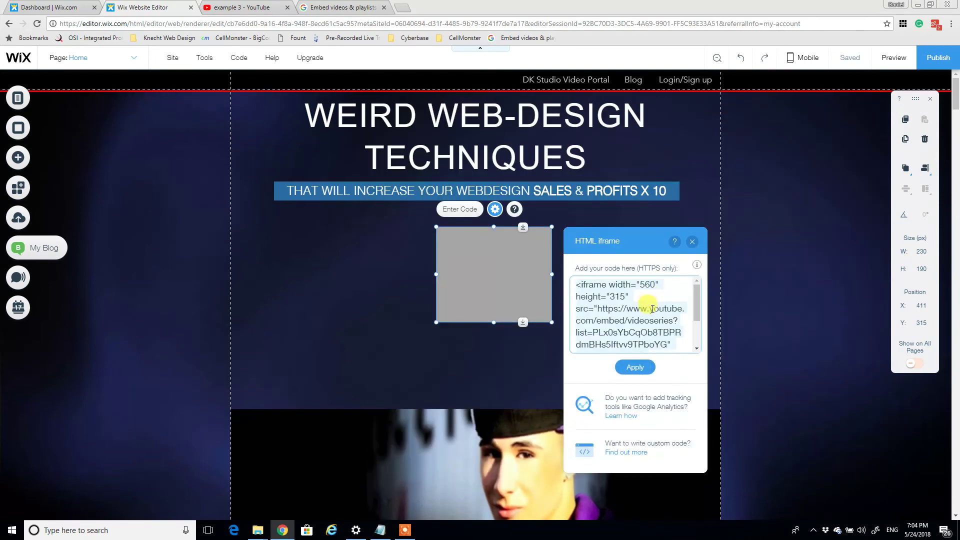
{"action": "left_click", "coordinate": [653, 331]}
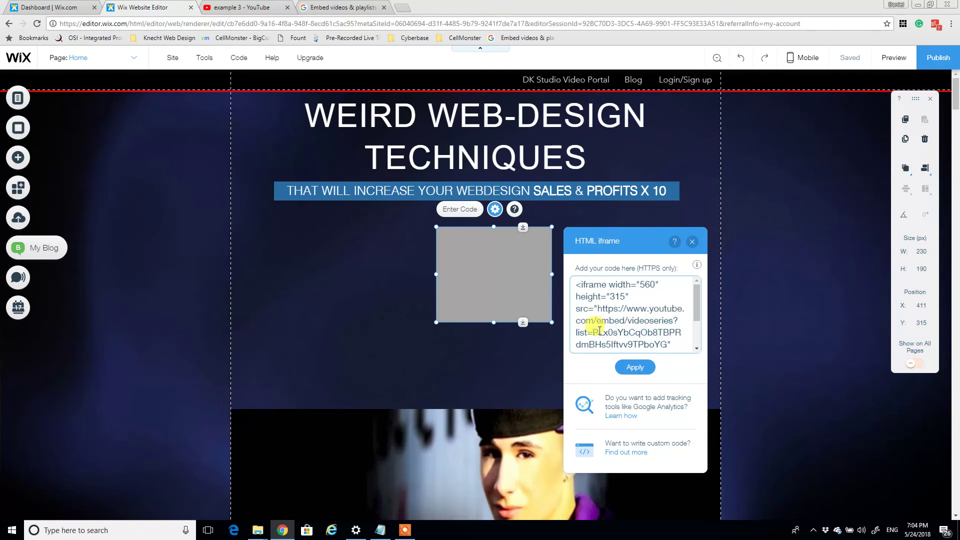
{"action": "left_click_drag", "start_coordinate": [667, 335], "coordinate": [666, 344]}
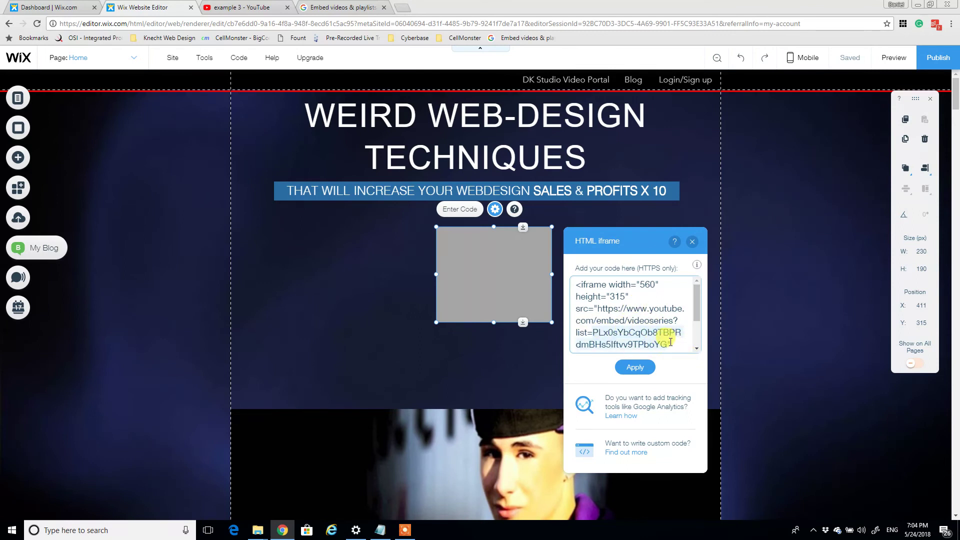
{"action": "key", "text": "ctrl+v"}
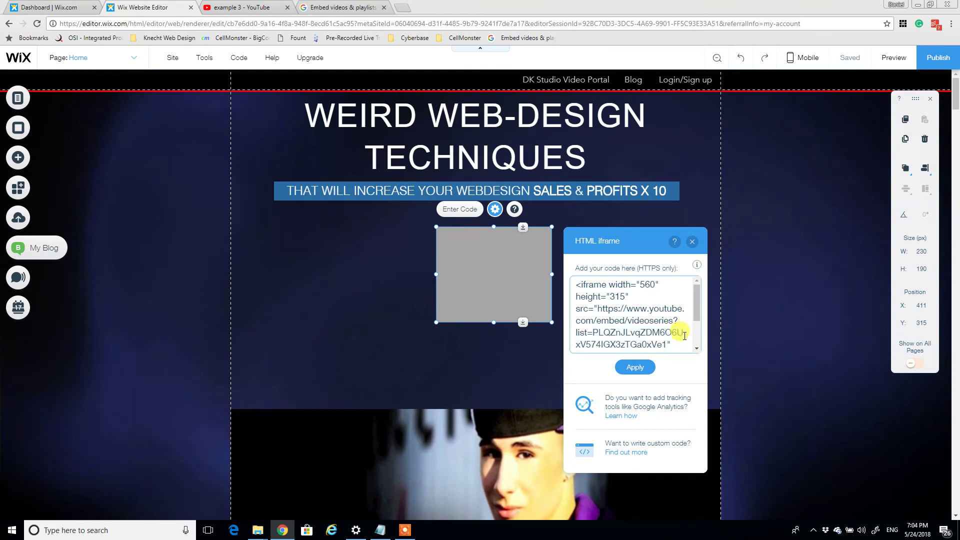
{"action": "left_click", "coordinate": [635, 367]}
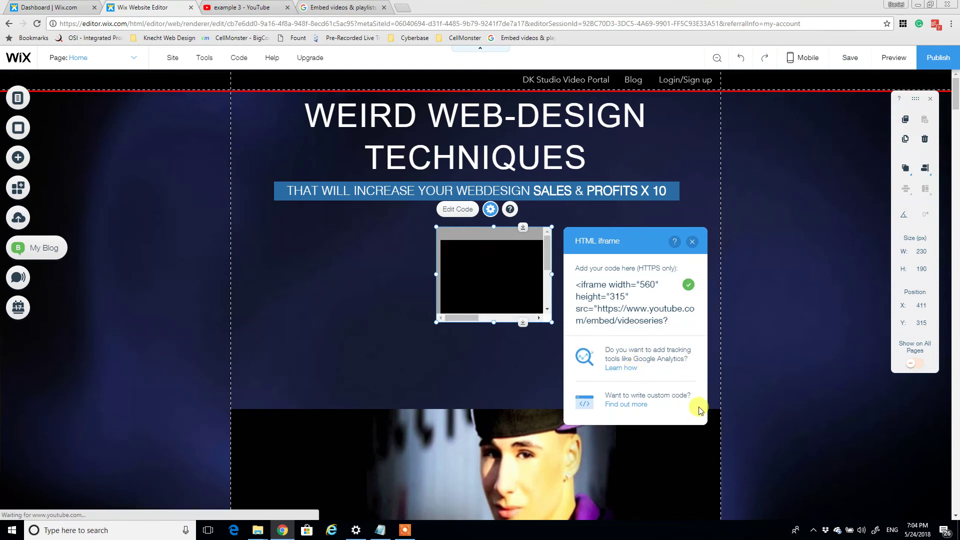
Move the playlist embed left and enlarge it to 607 × 356
{"action": "left_click", "coordinate": [692, 242]}
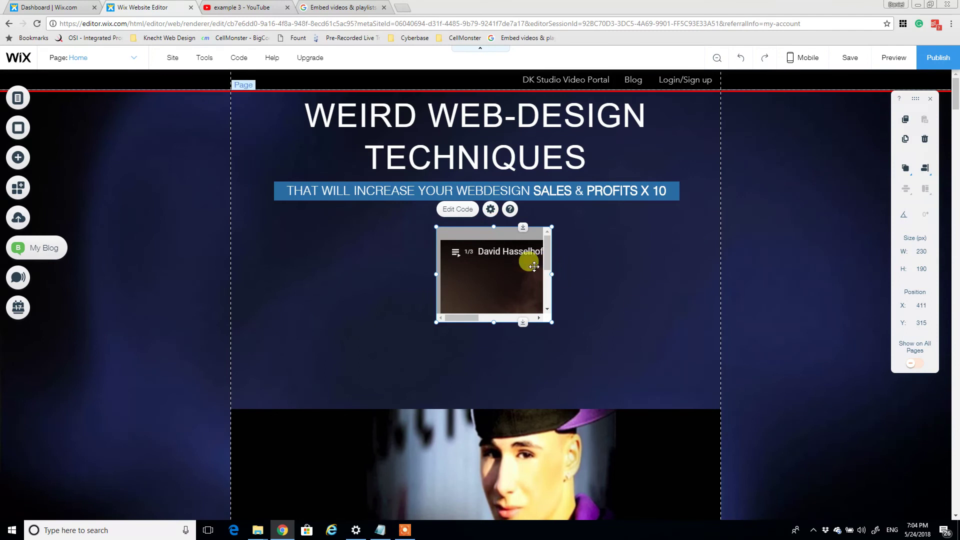
{"action": "left_click_drag", "start_coordinate": [495, 264], "coordinate": [364, 254]}
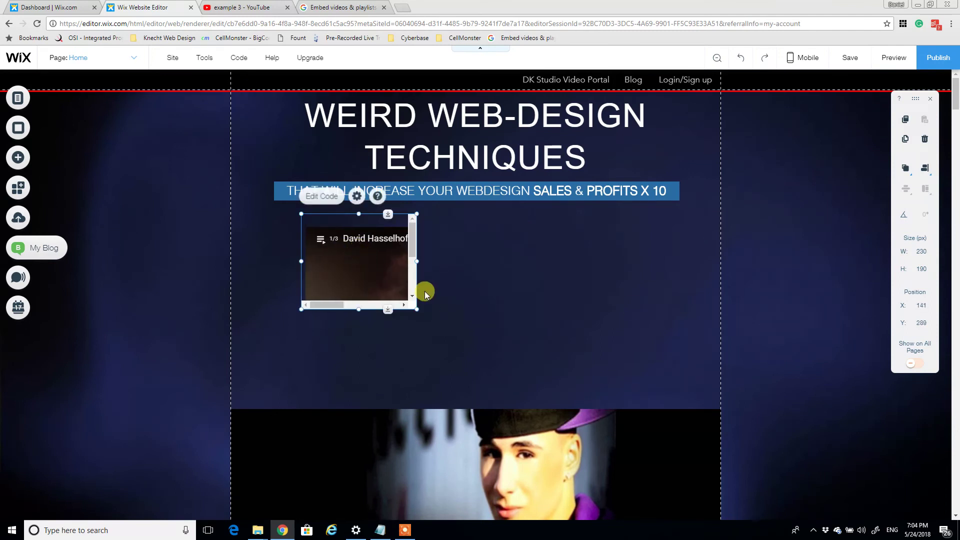
{"action": "left_click_drag", "start_coordinate": [416, 308], "coordinate": [605, 392]}
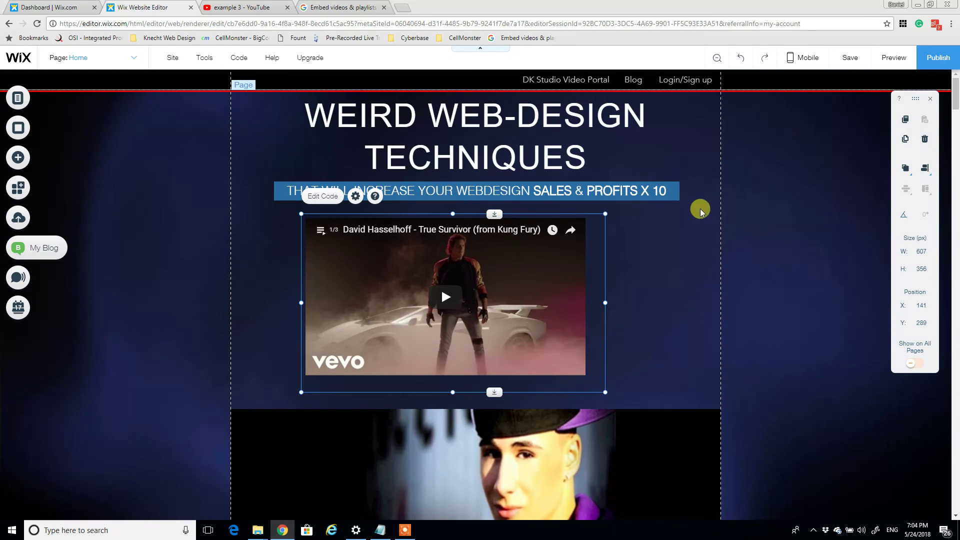
{"action": "left_click_drag", "start_coordinate": [489, 301], "coordinate": [498, 303]}
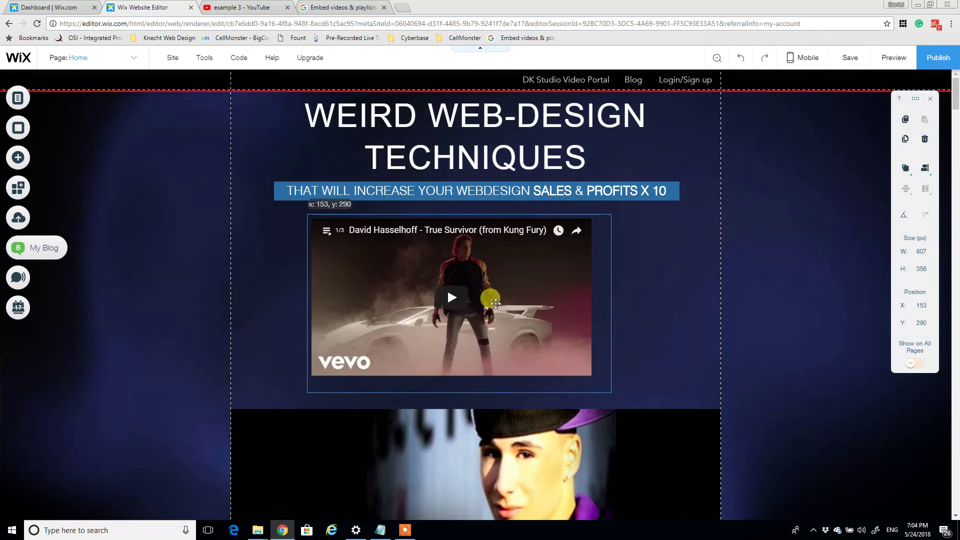
Change the embed code to width 600 and height 400 and update the iframe
{"action": "left_click", "coordinate": [335, 198]}
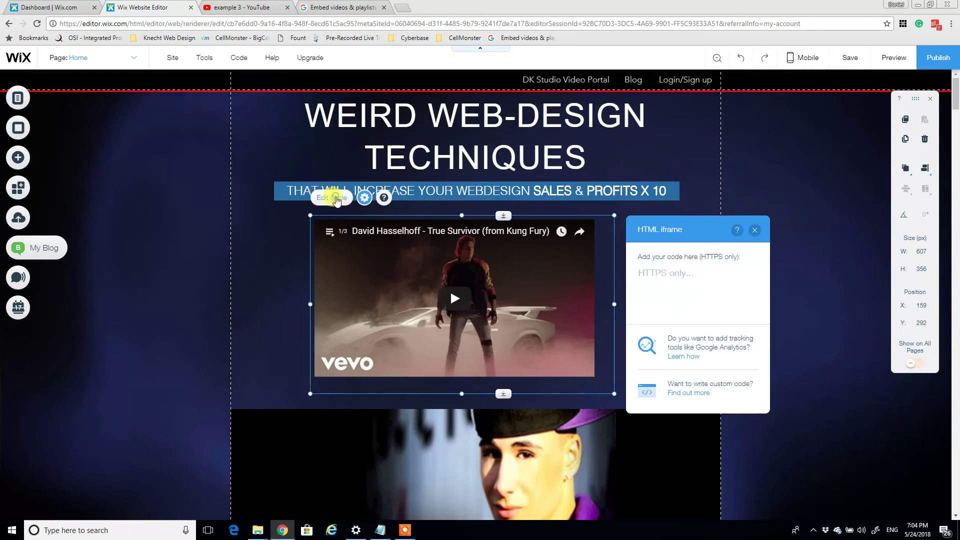
{"action": "left_click", "coordinate": [692, 291]}
{"action": "type", "text": "<iframe width=\"560\" height=\"315\" src=\"https://www.youtube.com/embed/videoseries?list=PLQZnJLvqZDM6O6UxV574IGX3zTGa0xVe1\" frameborder=\"0\" allow=\"autoplay; encrypted-media\" allowfullscreen></iframe>"}
{"action": "key", "text": "ctrl+a"}
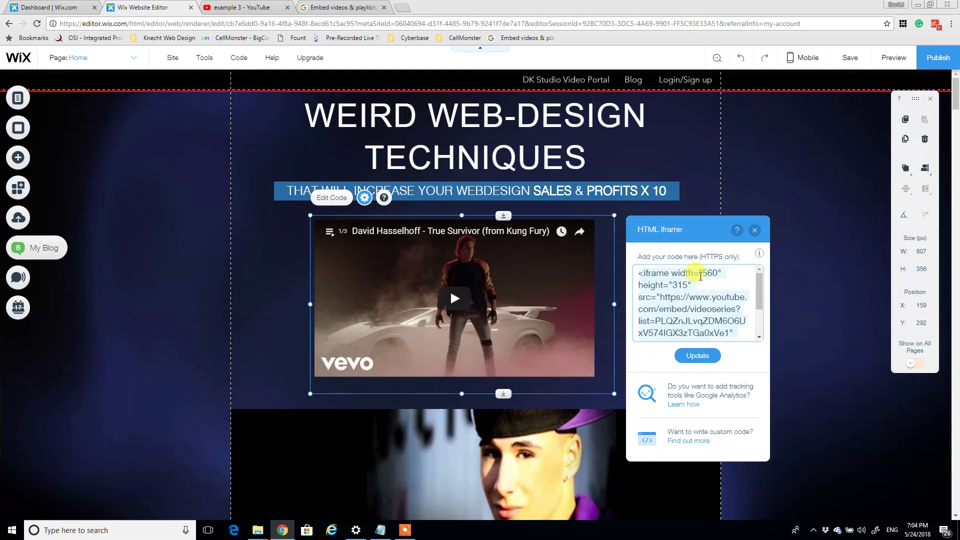
{"action": "left_click", "coordinate": [704, 272]}
{"action": "double_click", "coordinate": [710, 273]}
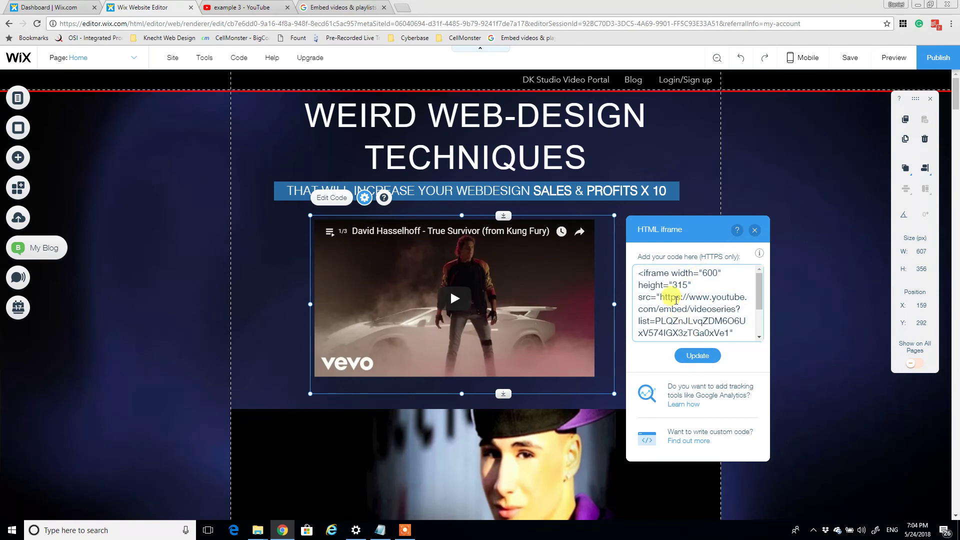
{"action": "double_click", "coordinate": [680, 285]}
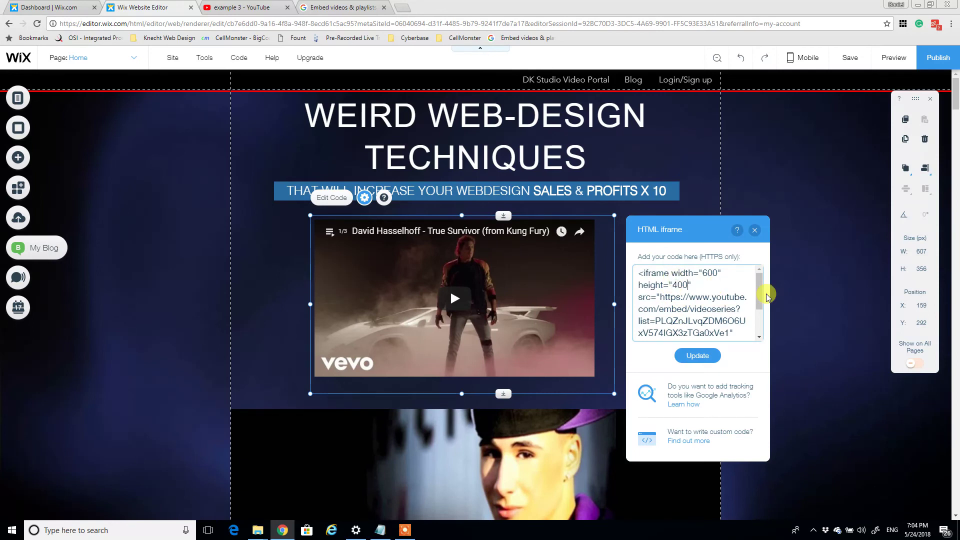
{"action": "type", "text": "400"}
{"action": "left_click", "coordinate": [698, 356]}
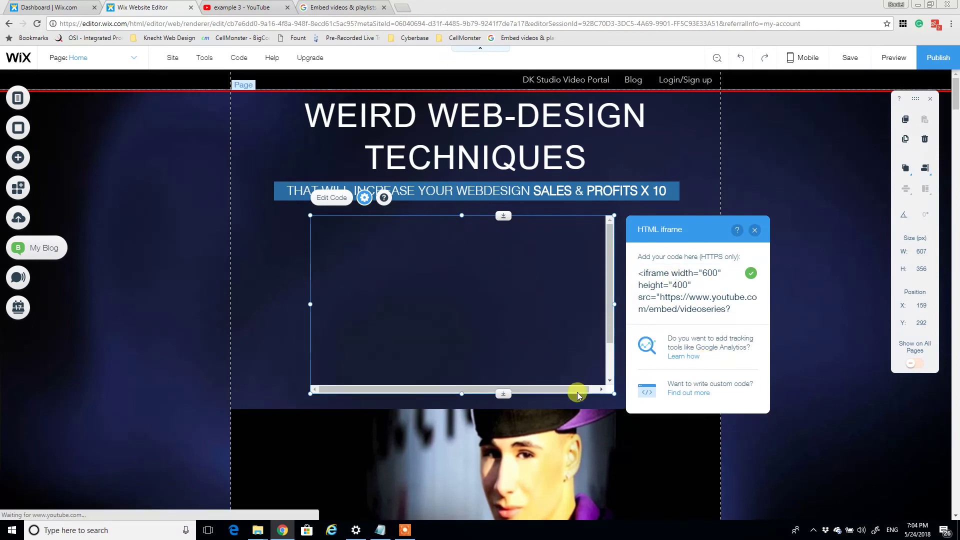
Reposition and resize the playlist embed to 672 × 451 beneath the subtitle
{"action": "left_click", "coordinate": [755, 230]}
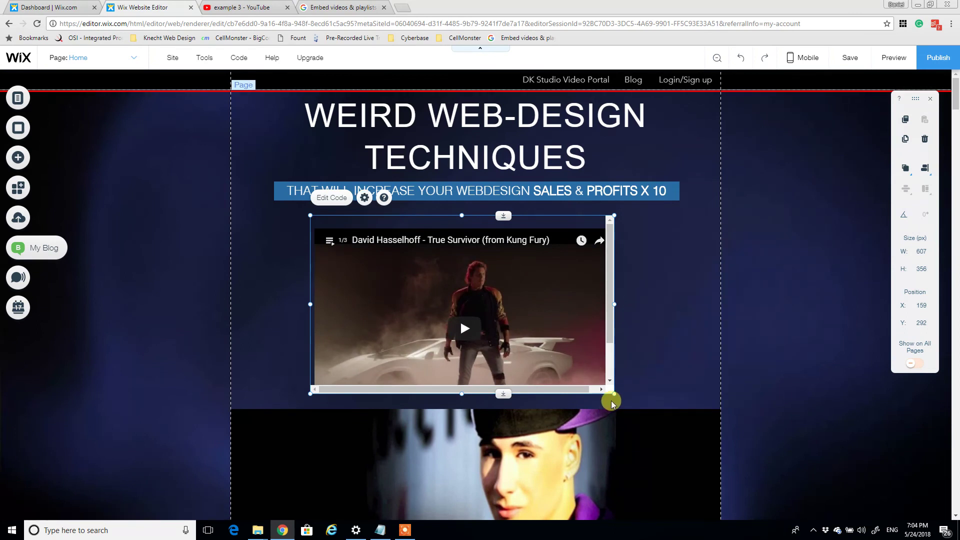
{"action": "left_click_drag", "start_coordinate": [610, 391], "coordinate": [680, 466]}
{"action": "left_click_drag", "start_coordinate": [535, 358], "coordinate": [528, 342]}
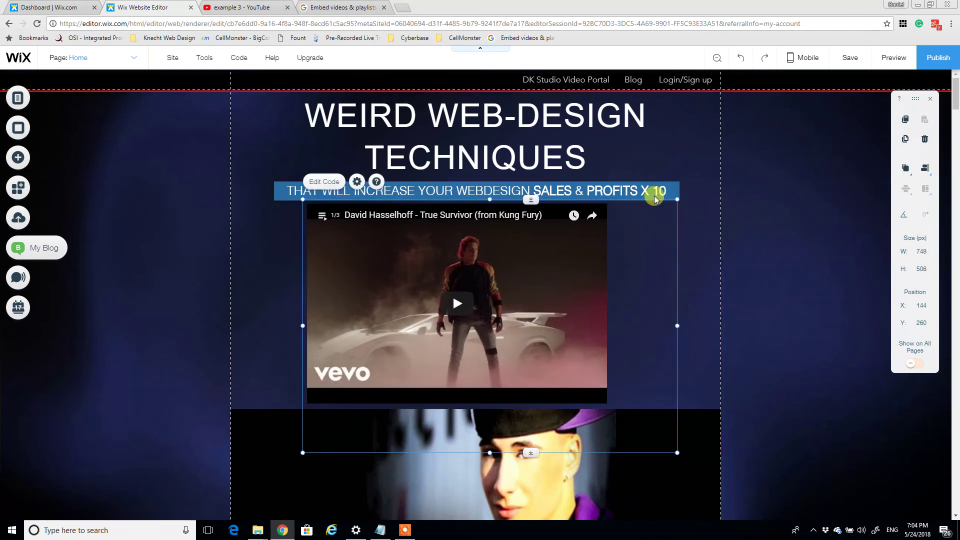
{"action": "left_click_drag", "start_coordinate": [676, 452], "coordinate": [639, 425]}
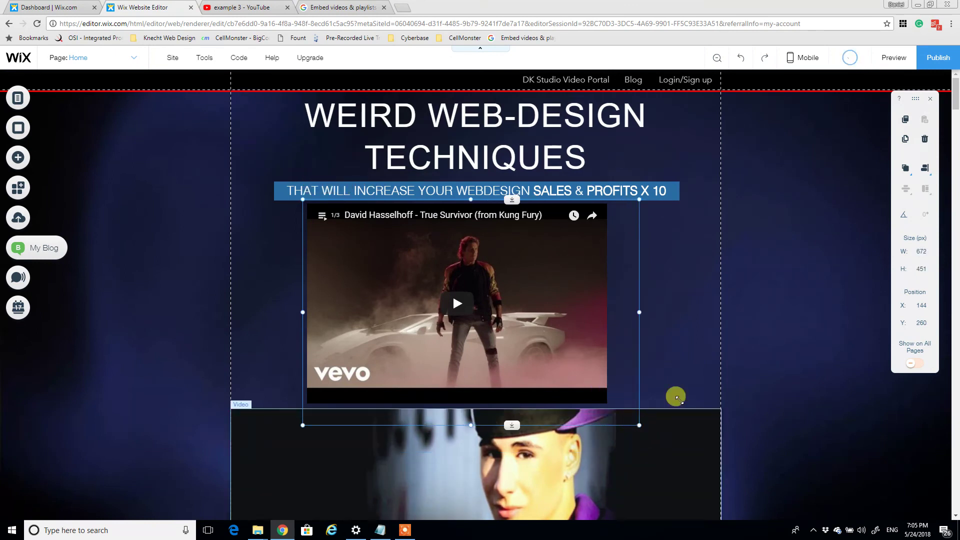
Shift the YouTube embed slightly lower, then preview and play the 3-video playlist, checking its video list before pausing
{"action": "left_click", "coordinate": [782, 369]}
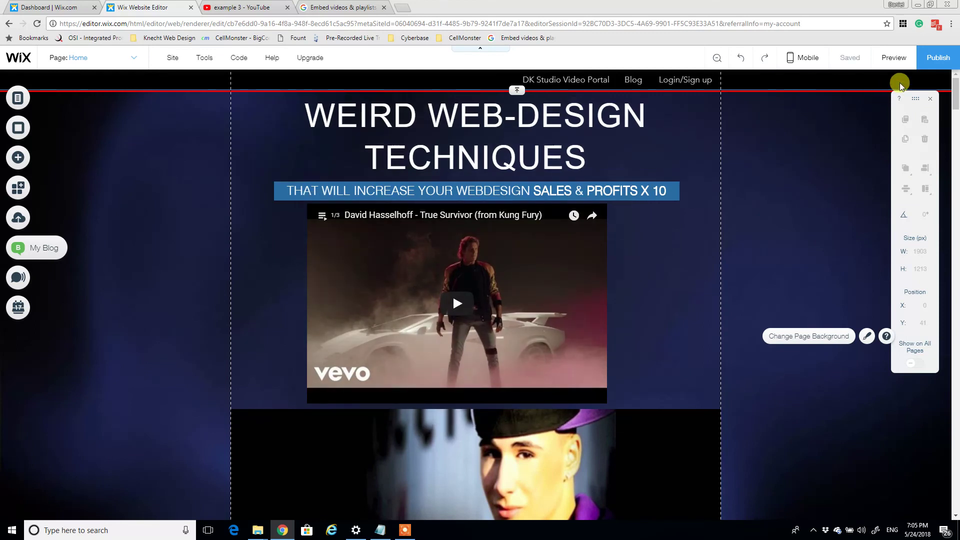
{"action": "left_click_drag", "start_coordinate": [528, 278], "coordinate": [530, 295]}
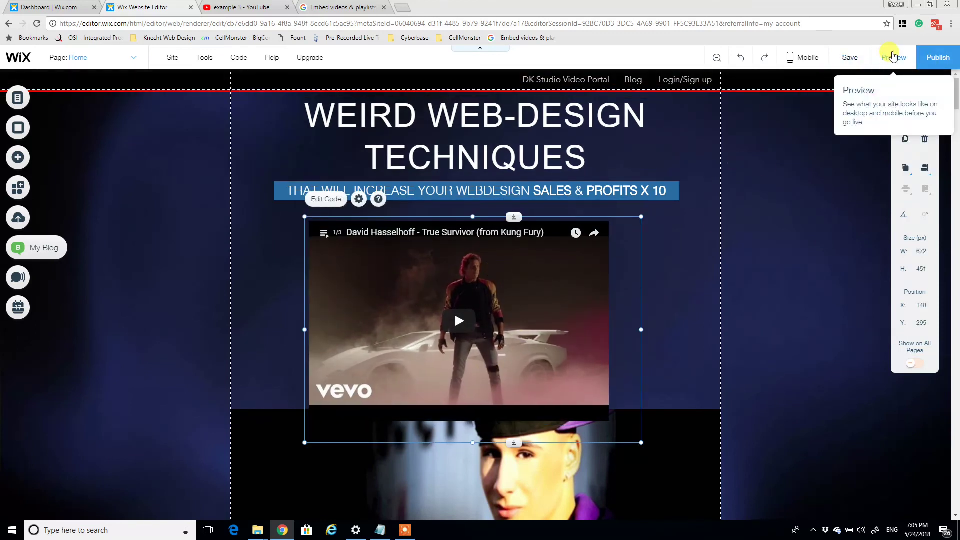
{"action": "left_click", "coordinate": [891, 55]}
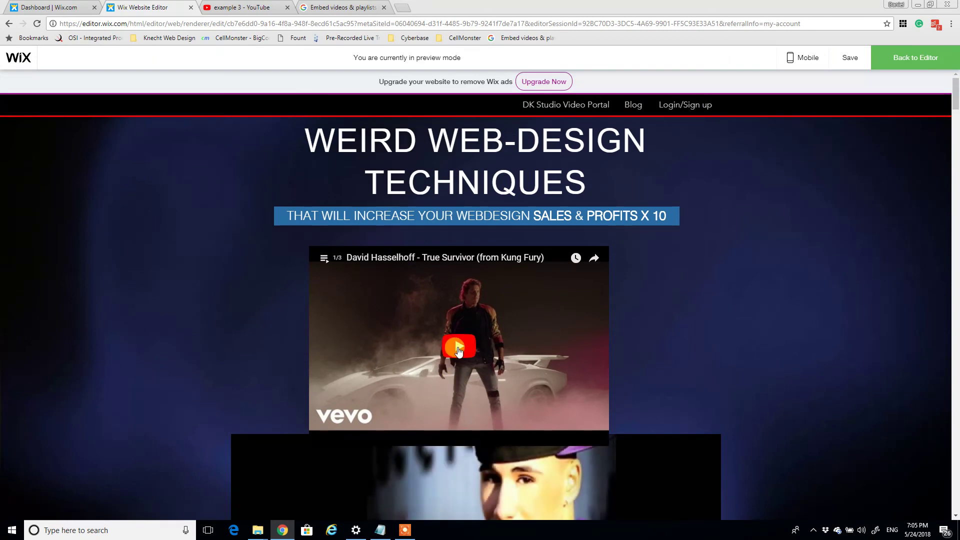
{"action": "left_click", "coordinate": [460, 346]}
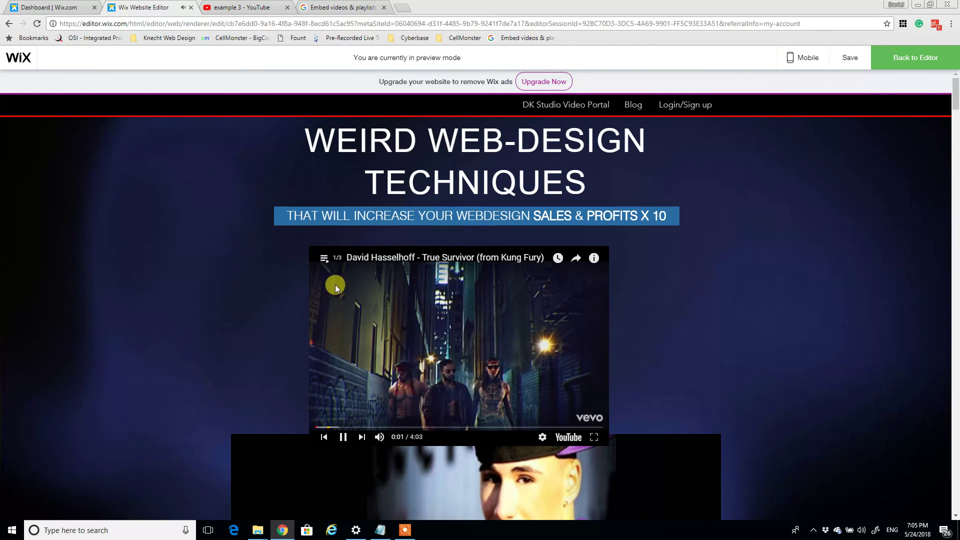
{"action": "left_click", "coordinate": [324, 261]}
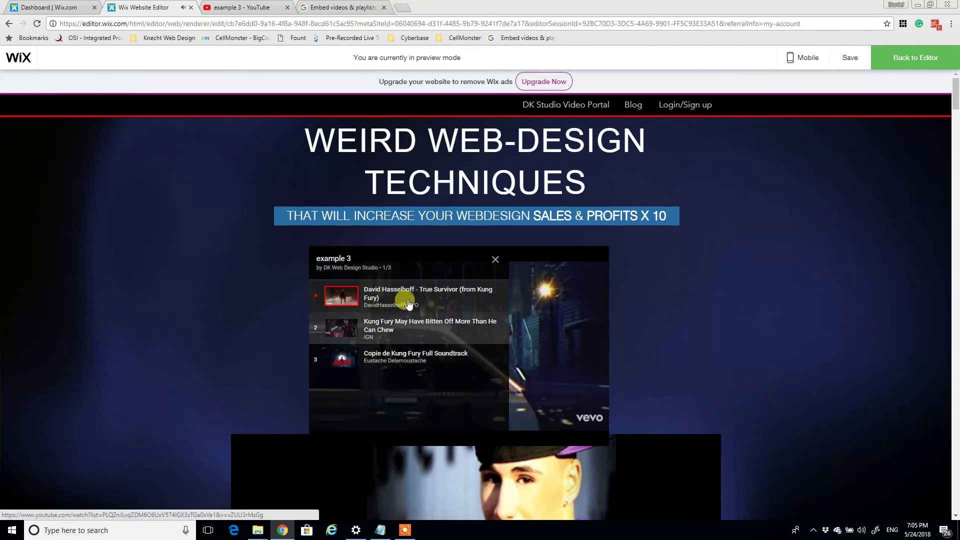
{"action": "left_click", "coordinate": [384, 309]}
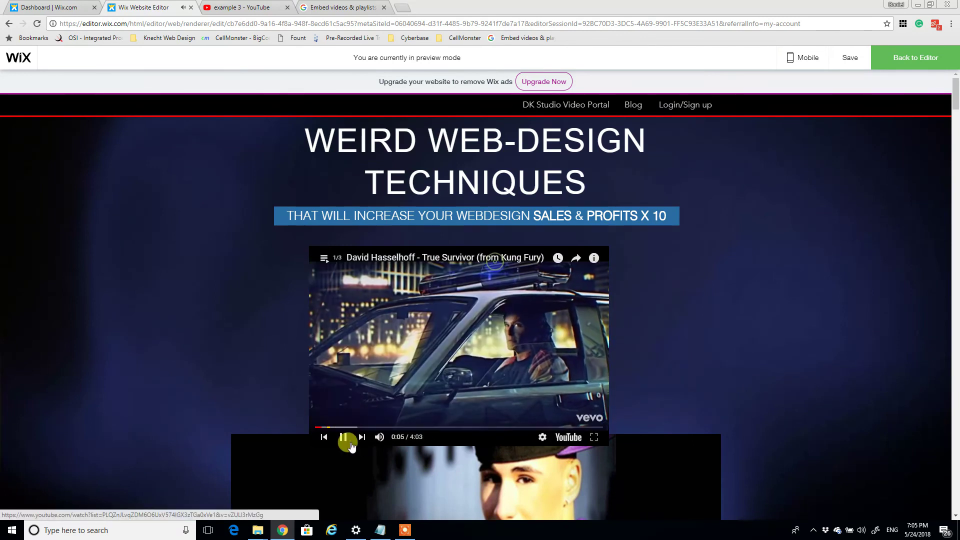
{"action": "key", "text": "space"}
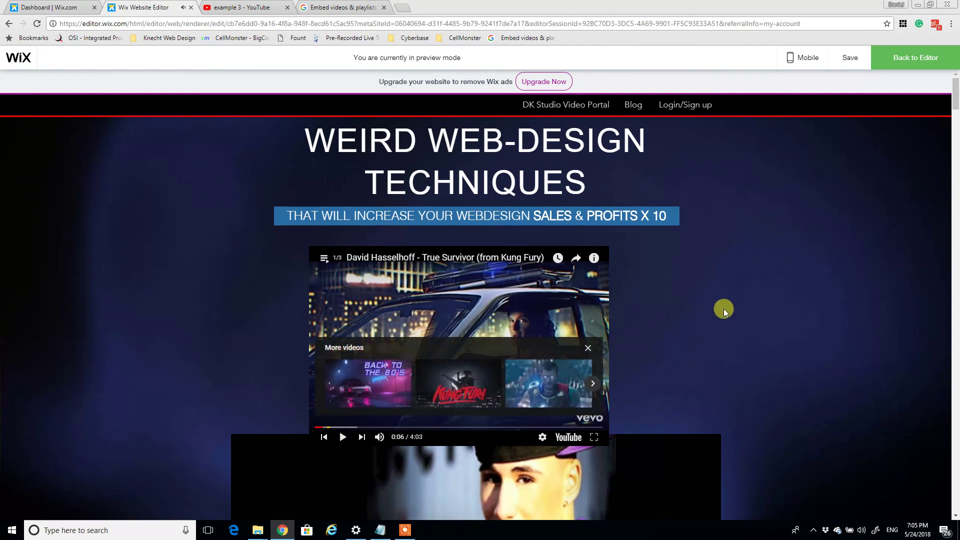